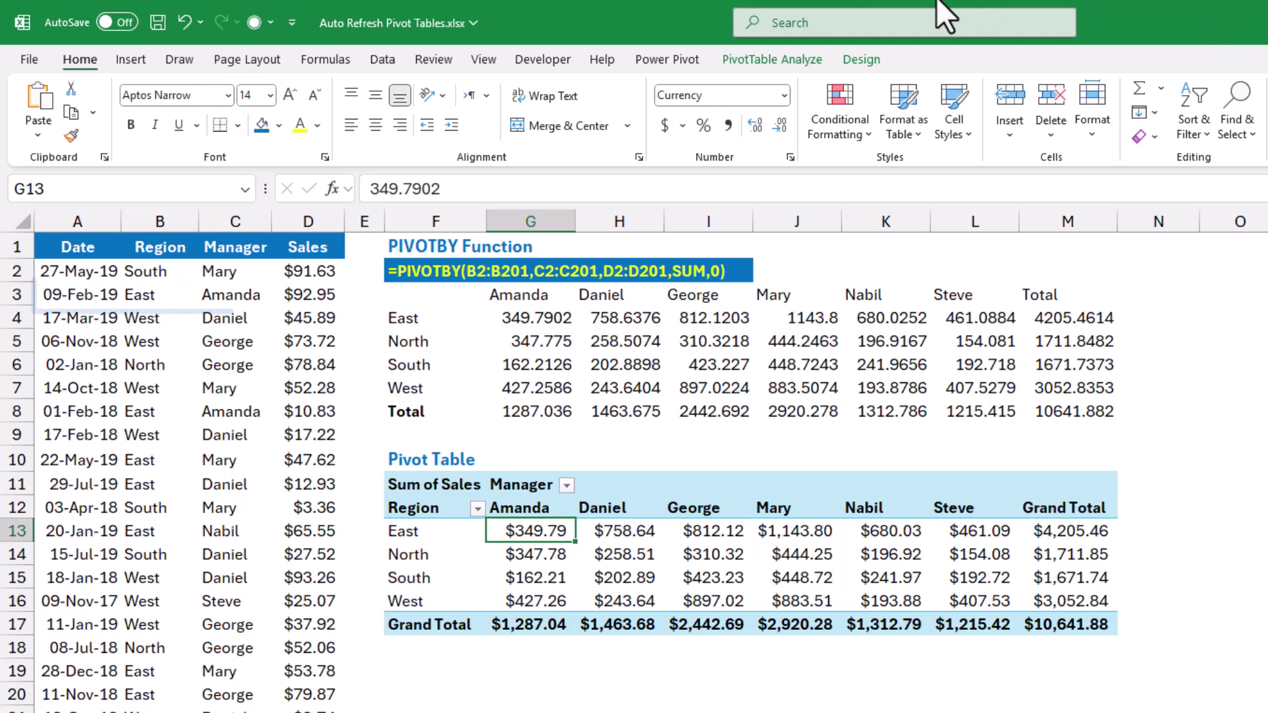
Step: Set the sales value in cell D3 to 5,000 in the source data
{"action": "left_click", "coordinate": [293, 298]}
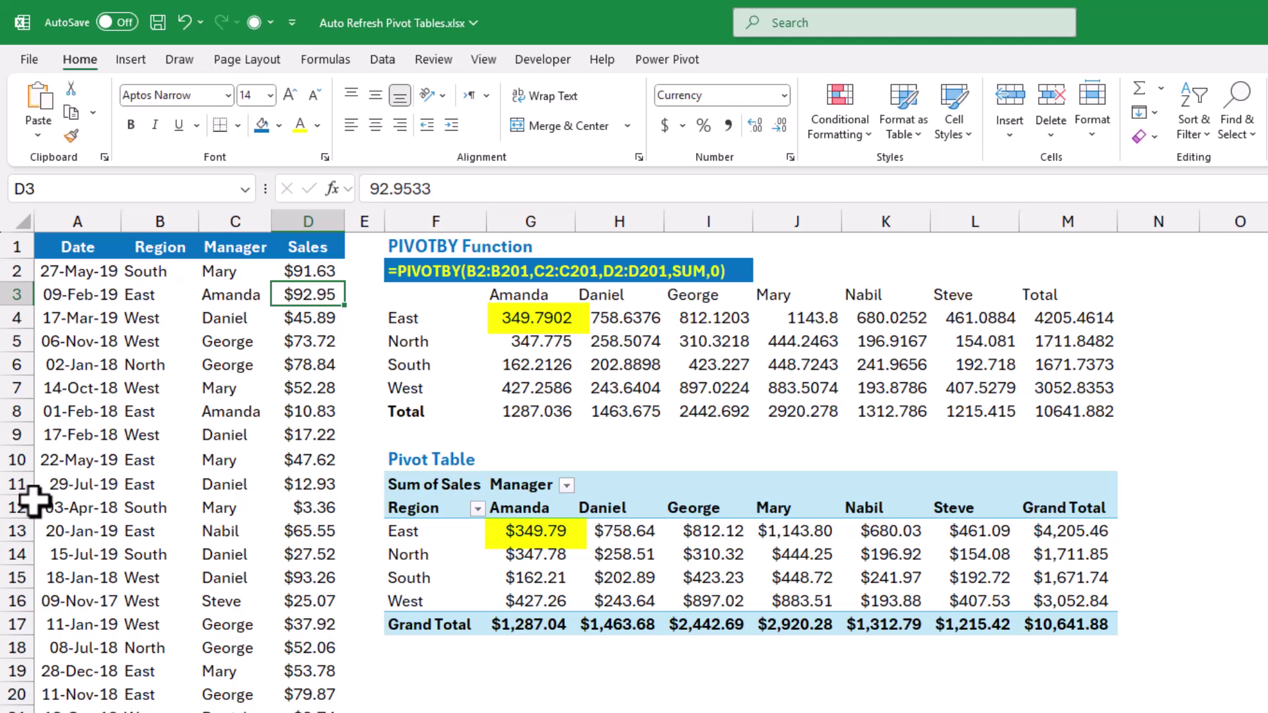
{"action": "type", "text": "5,00"}
{"action": "type", "text": "000"}
{"action": "key", "text": "Return"}
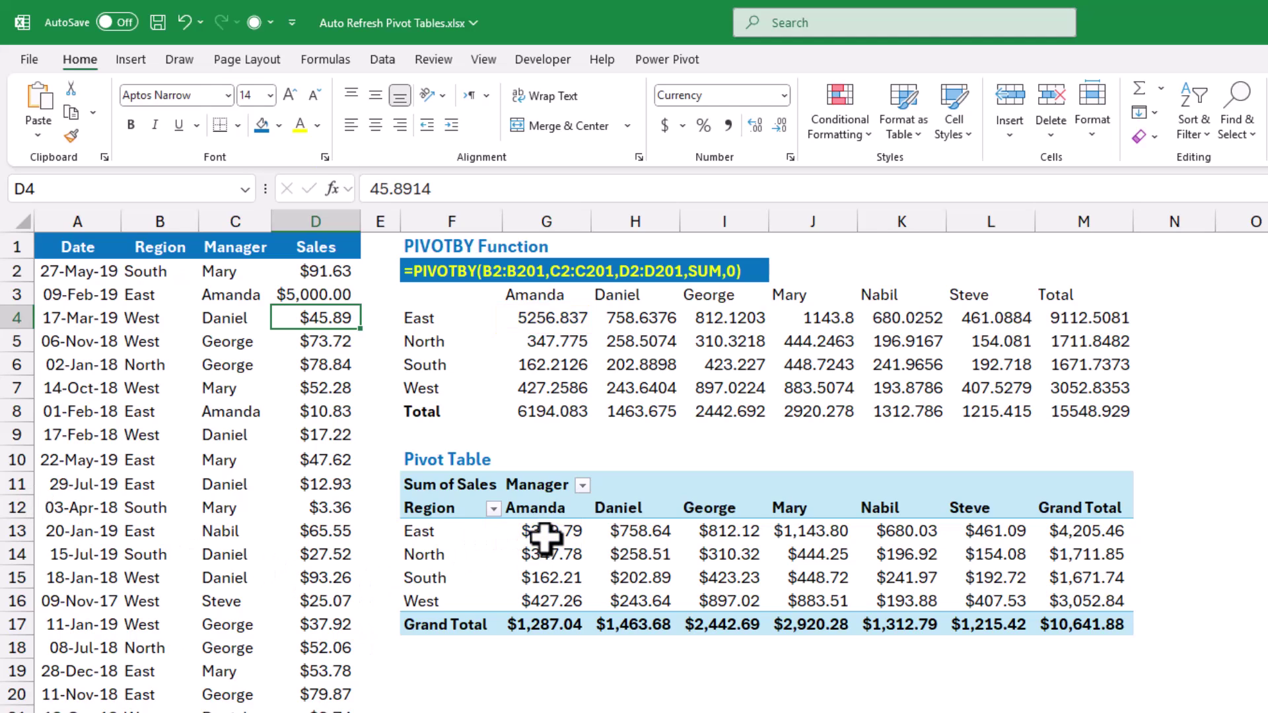
Step: Refresh the pivot table manually to pull in the changed source data
{"action": "left_click", "coordinate": [642, 552]}
{"action": "right_click", "coordinate": [643, 554]}
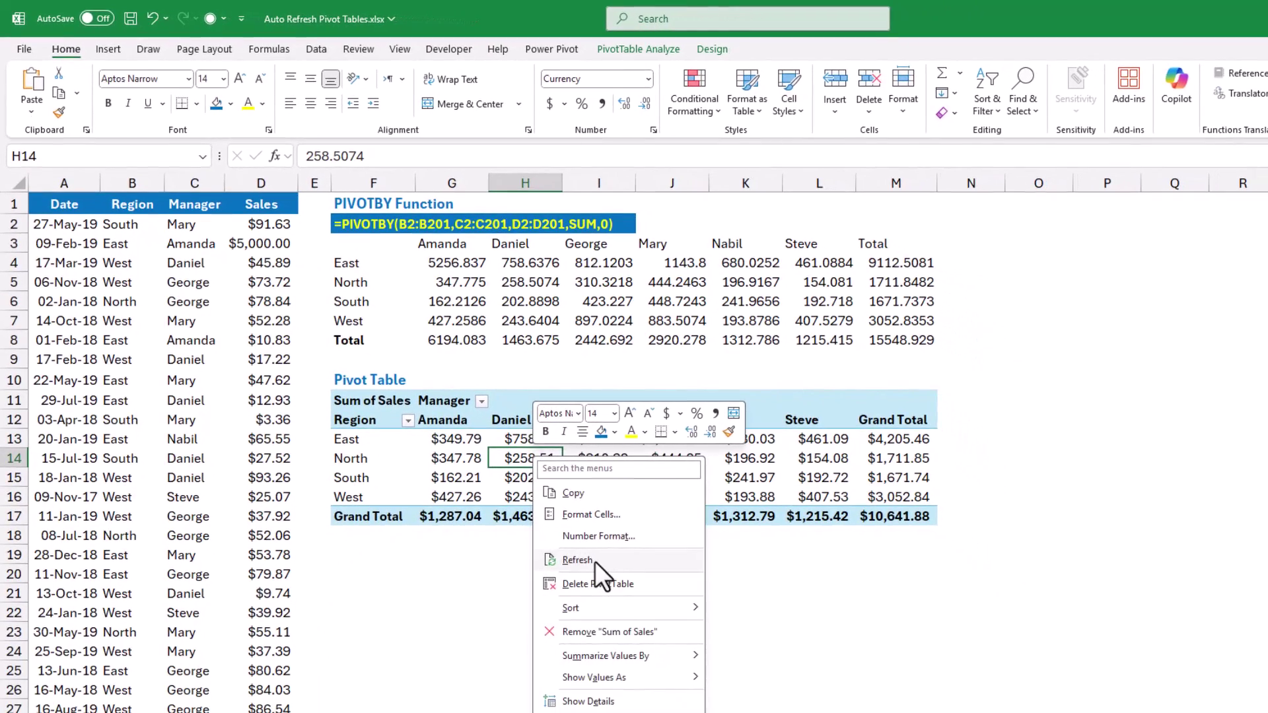
{"action": "left_click", "coordinate": [692, 653]}
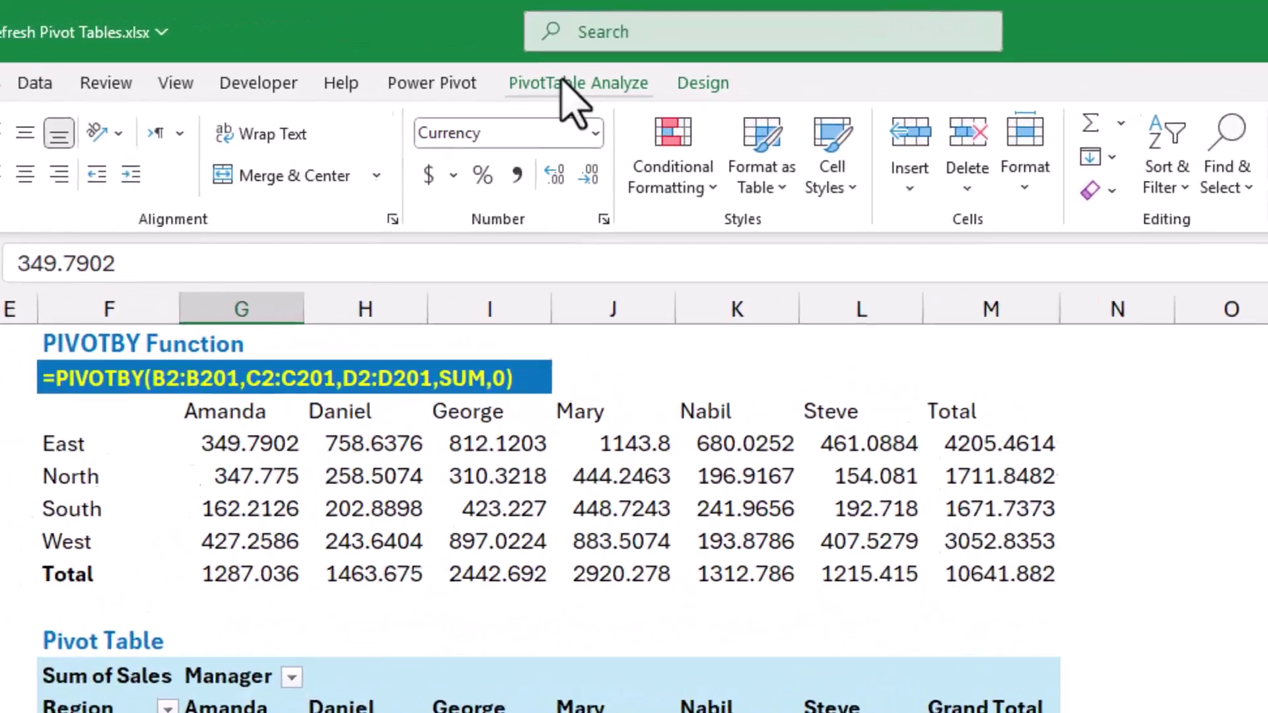
Step: Turn on Auto Refresh for the pivot table
{"action": "left_click", "coordinate": [617, 55]}
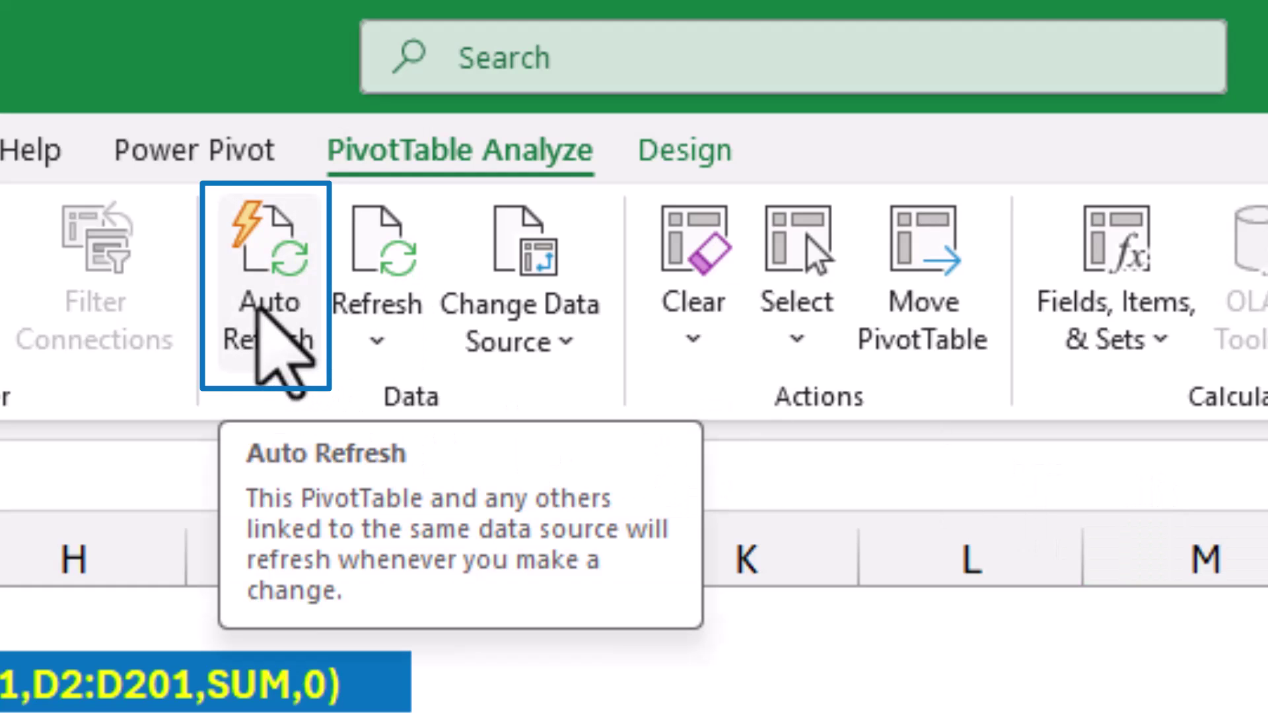
{"action": "left_click", "coordinate": [276, 344]}
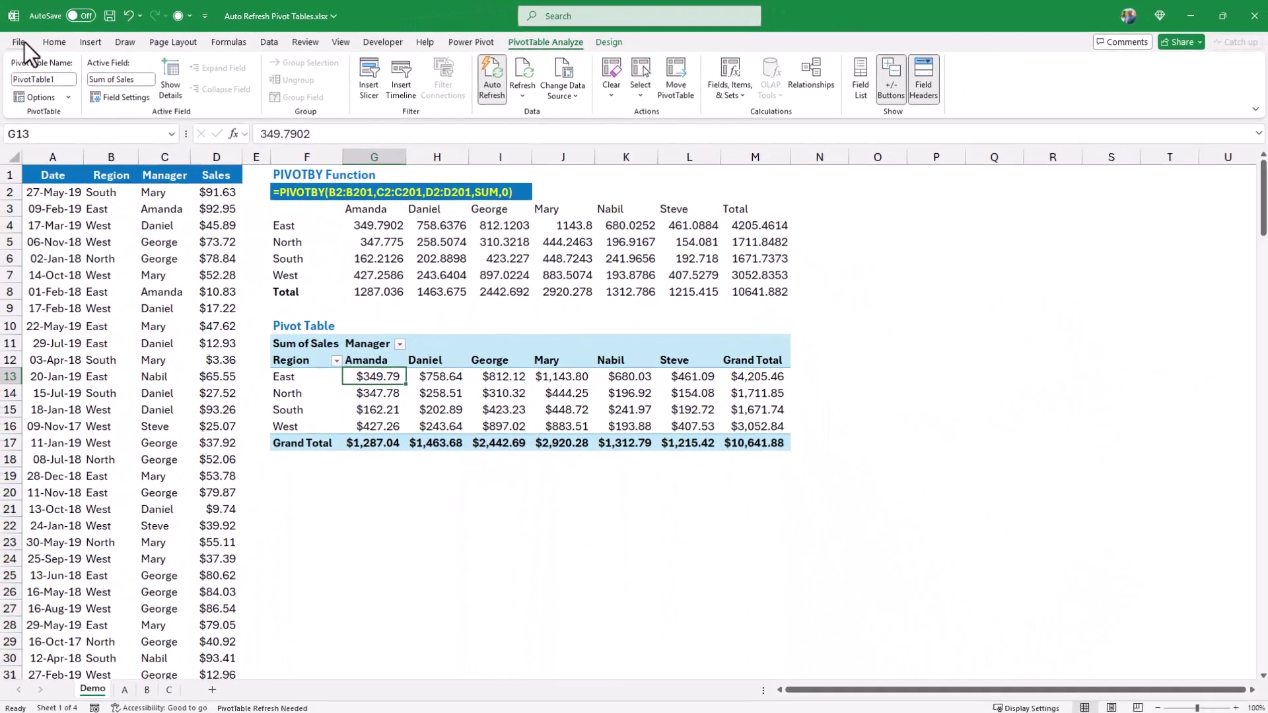
{"action": "left_click", "coordinate": [25, 42]}
{"action": "left_click", "coordinate": [42, 660]}
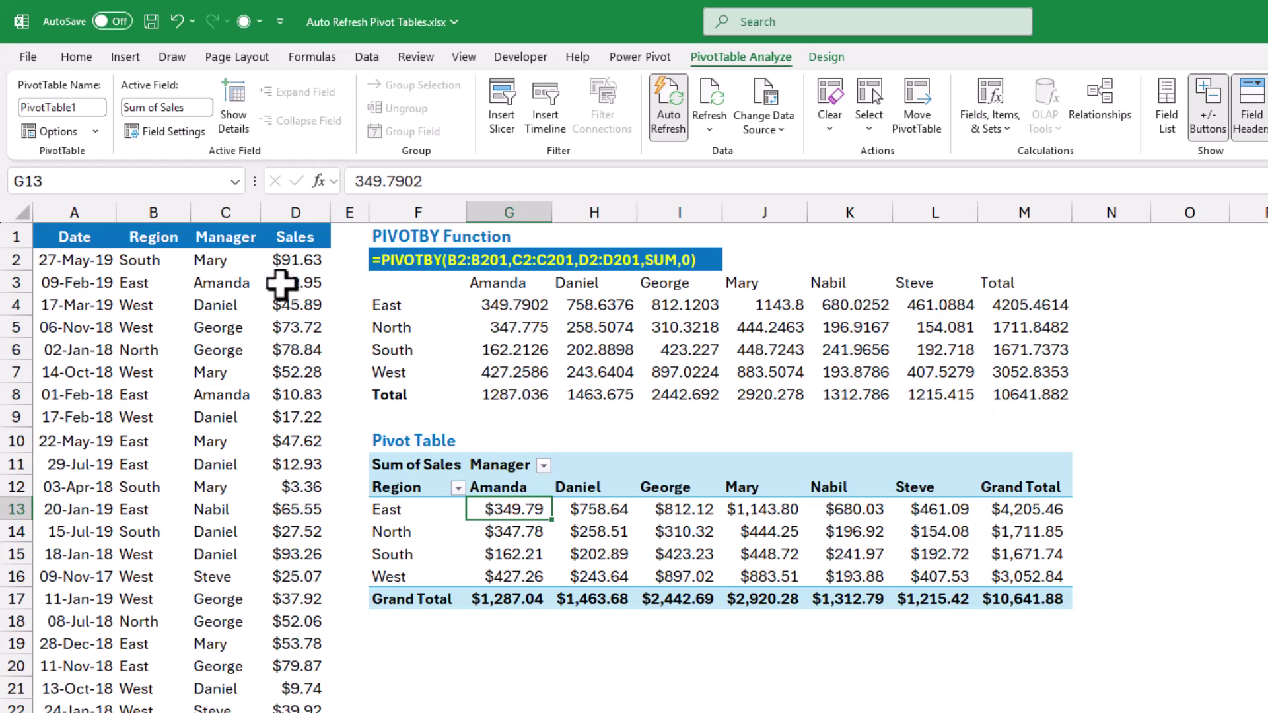
Step: Enter 5000 as the sales value in cell D3 with automatic refresh active
{"action": "left_click", "coordinate": [278, 288]}
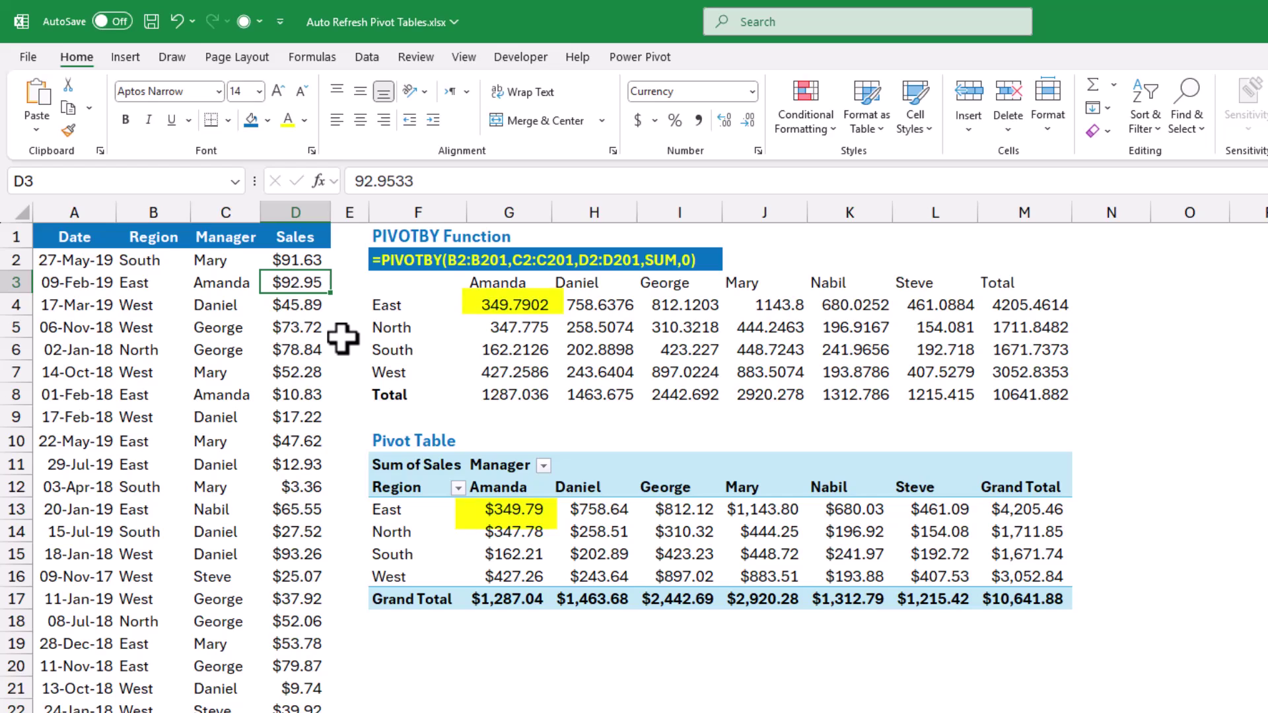
{"action": "type", "text": "5000"}
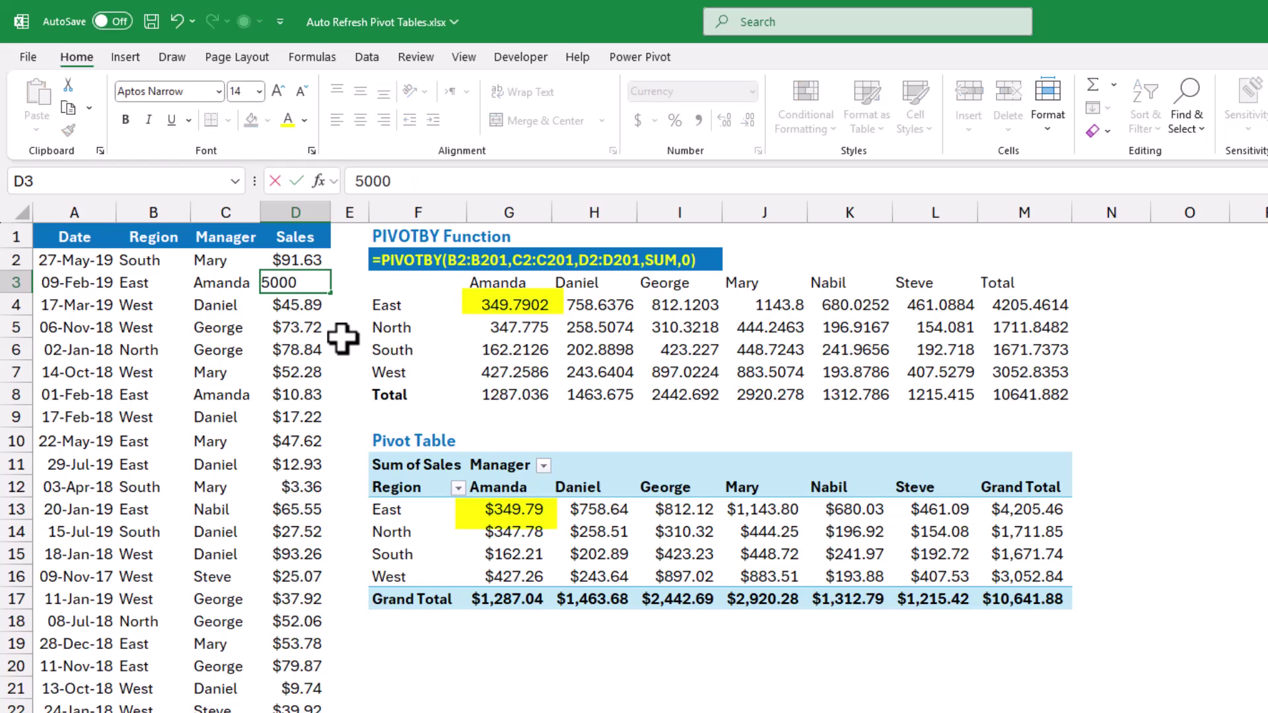
{"action": "key", "text": "Return"}
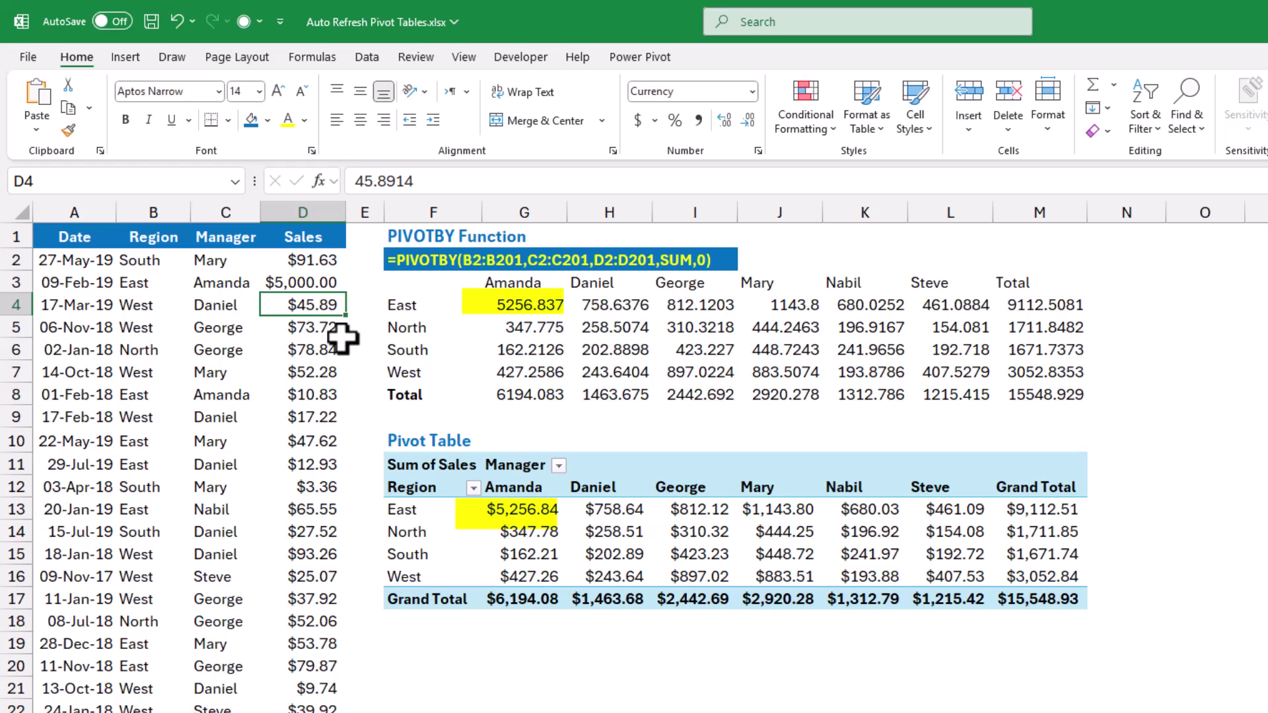
Step: Review the automatic refresh setting among the data options of the pivot table, and close its options
{"action": "left_click", "coordinate": [524, 531]}
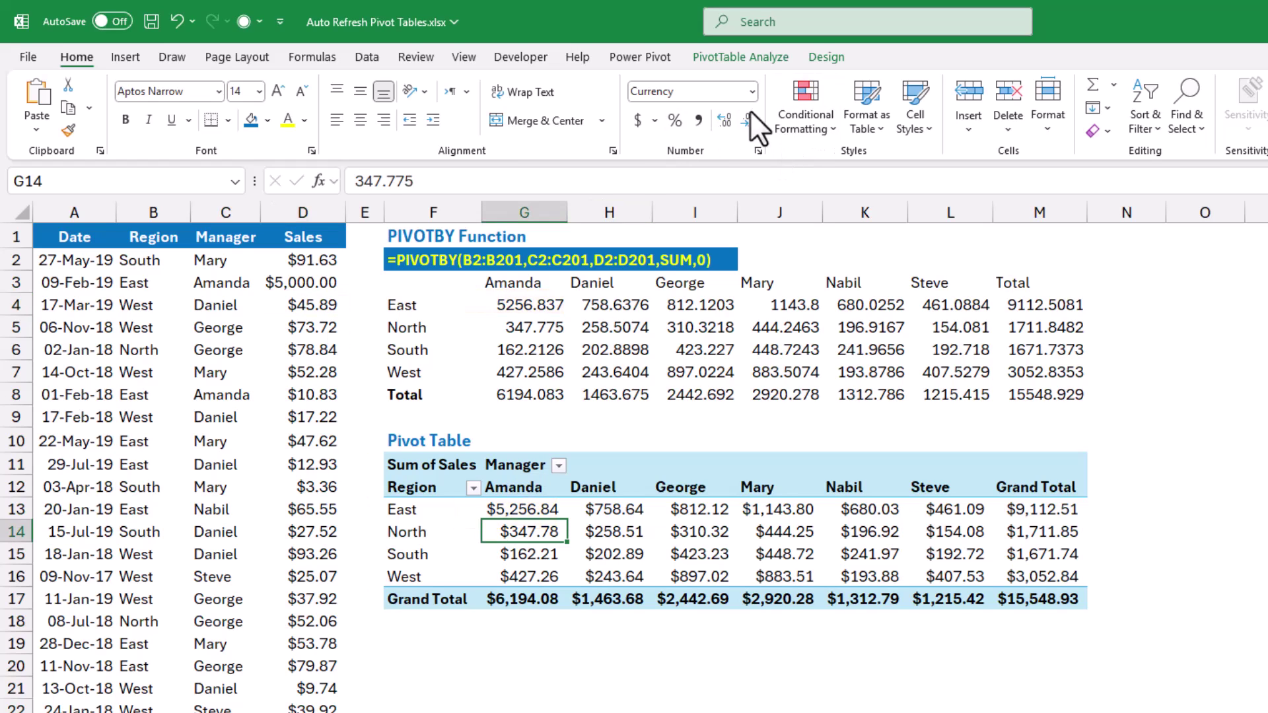
{"action": "left_click", "coordinate": [737, 58]}
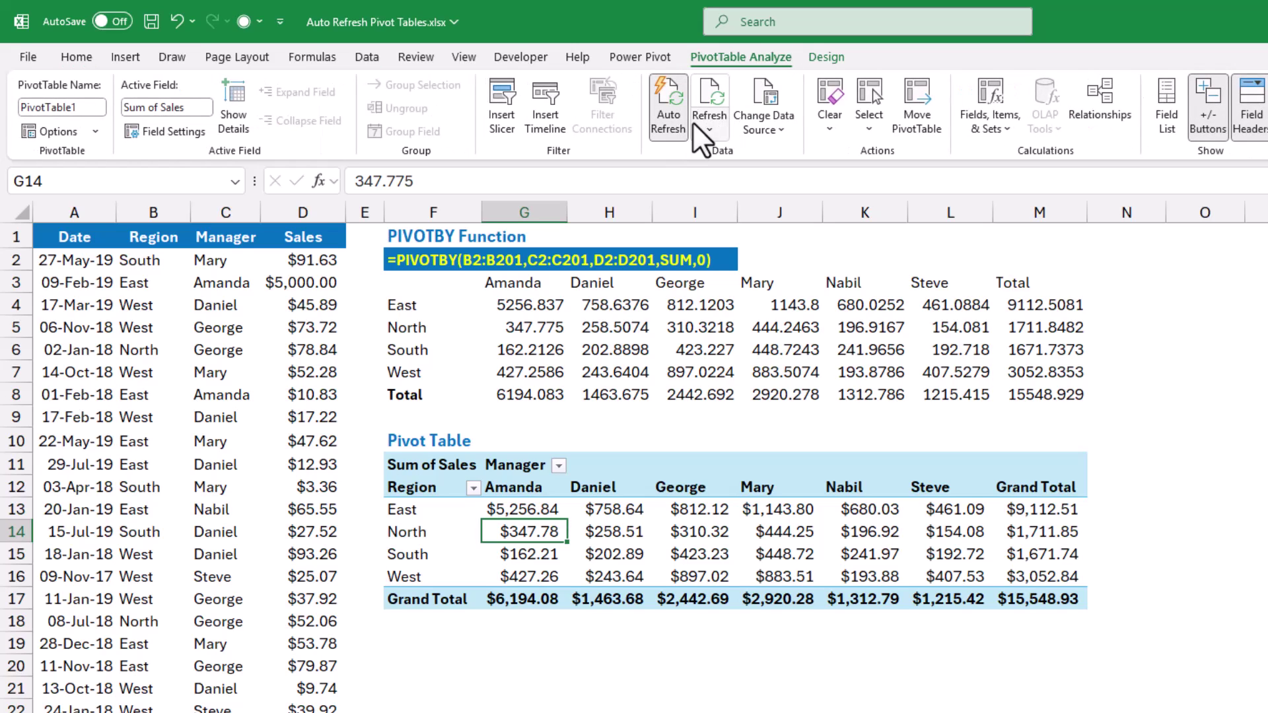
{"action": "left_click", "coordinate": [64, 132]}
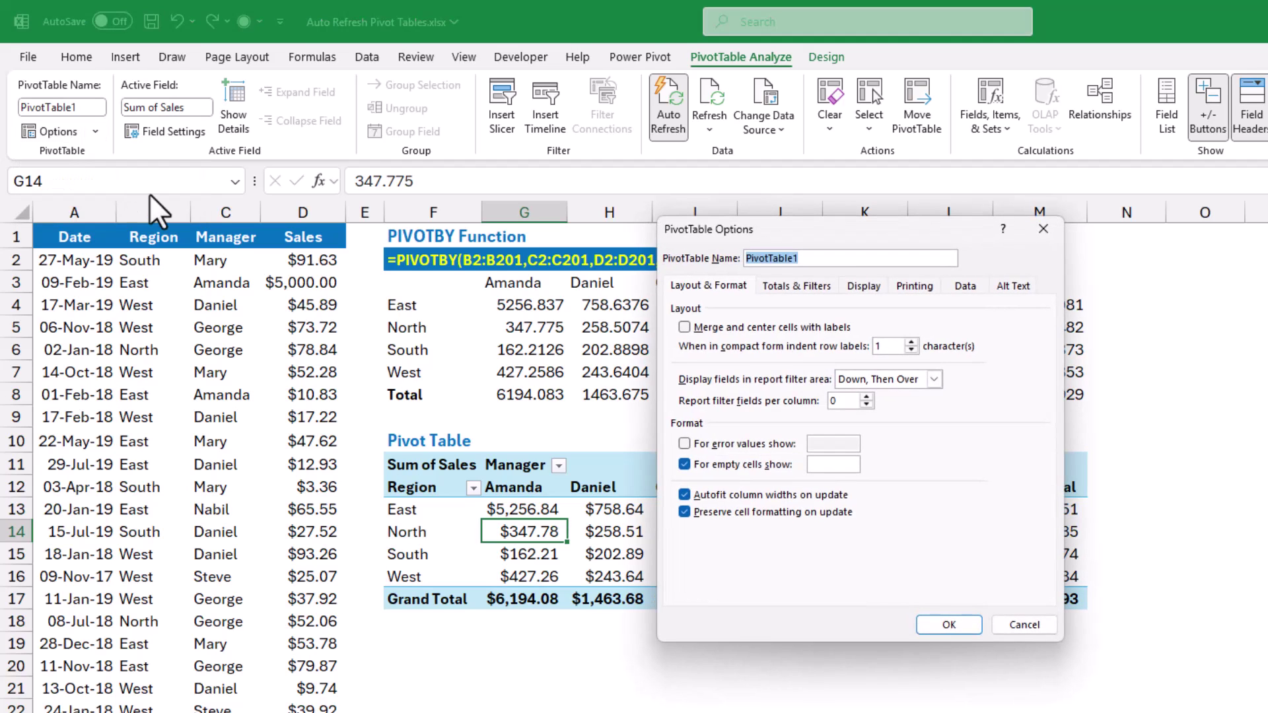
{"action": "left_click", "coordinate": [965, 286]}
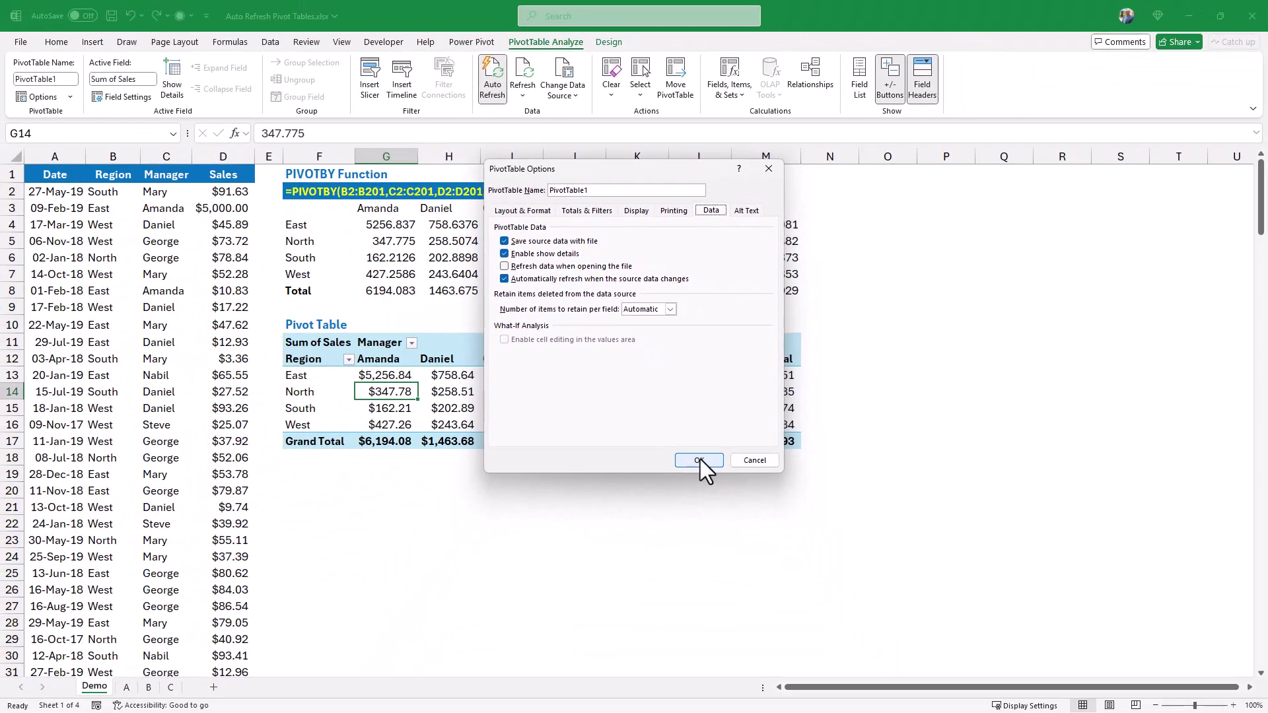
{"action": "left_click", "coordinate": [701, 461]}
Step: Examine the data tables on sheets A, B and C, including the table name and design settings
{"action": "left_click", "coordinate": [126, 687]}
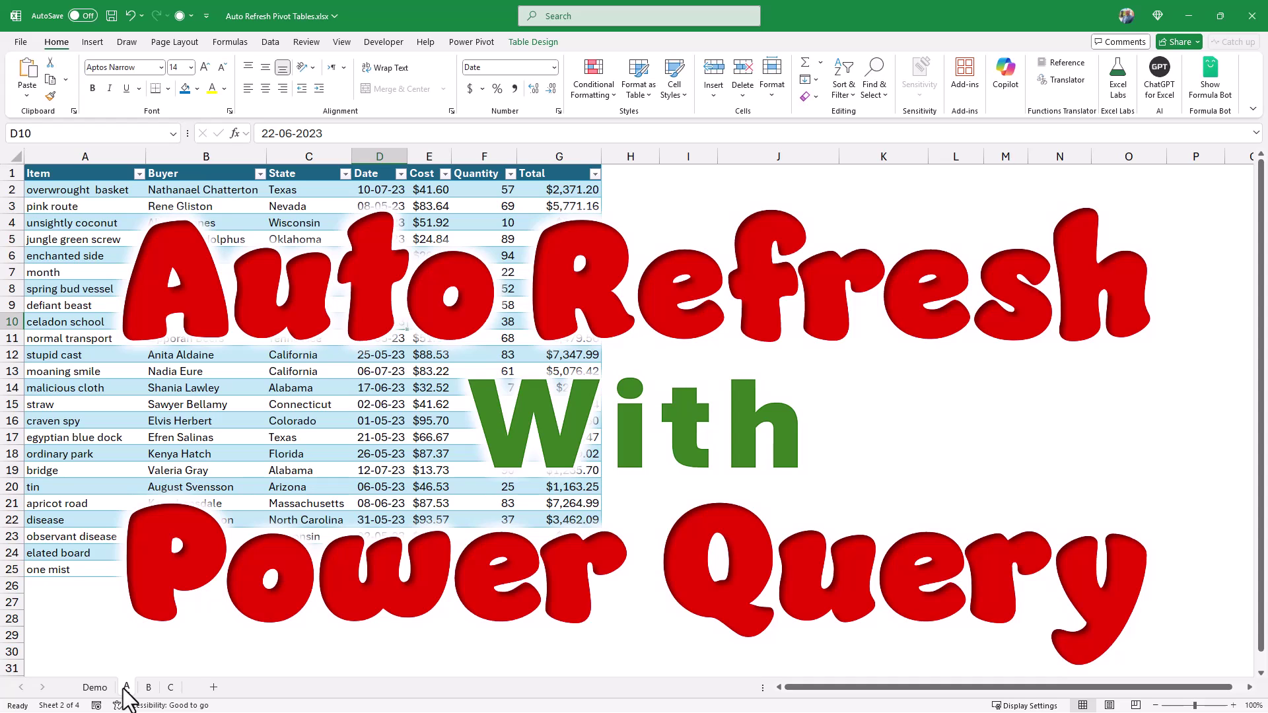
{"action": "left_click", "coordinate": [148, 687]}
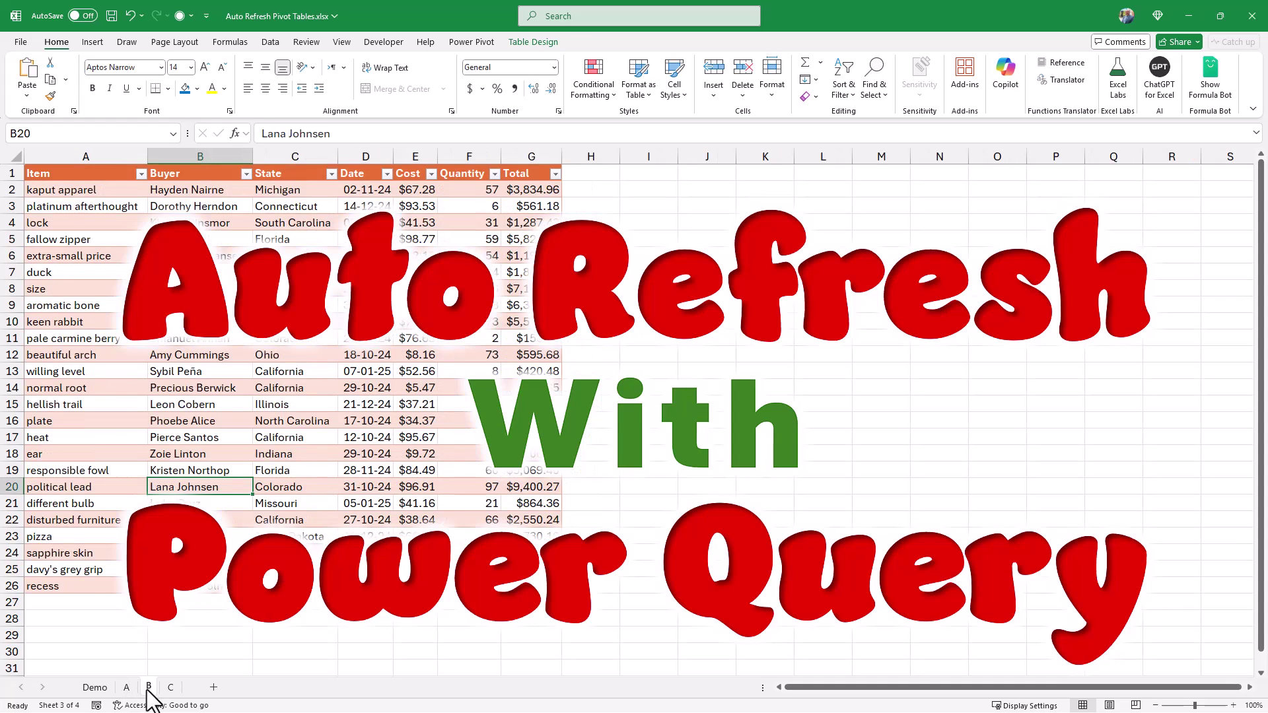
{"action": "left_click", "coordinate": [269, 470]}
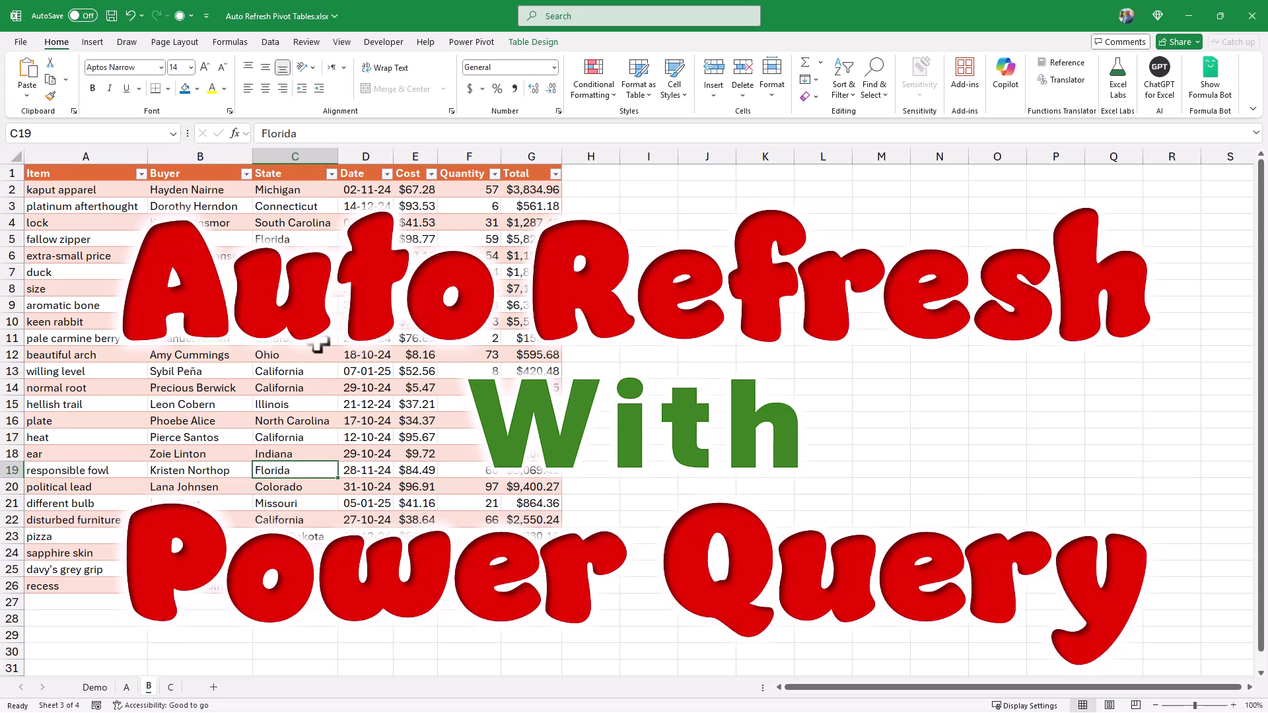
{"action": "left_click", "coordinate": [544, 41]}
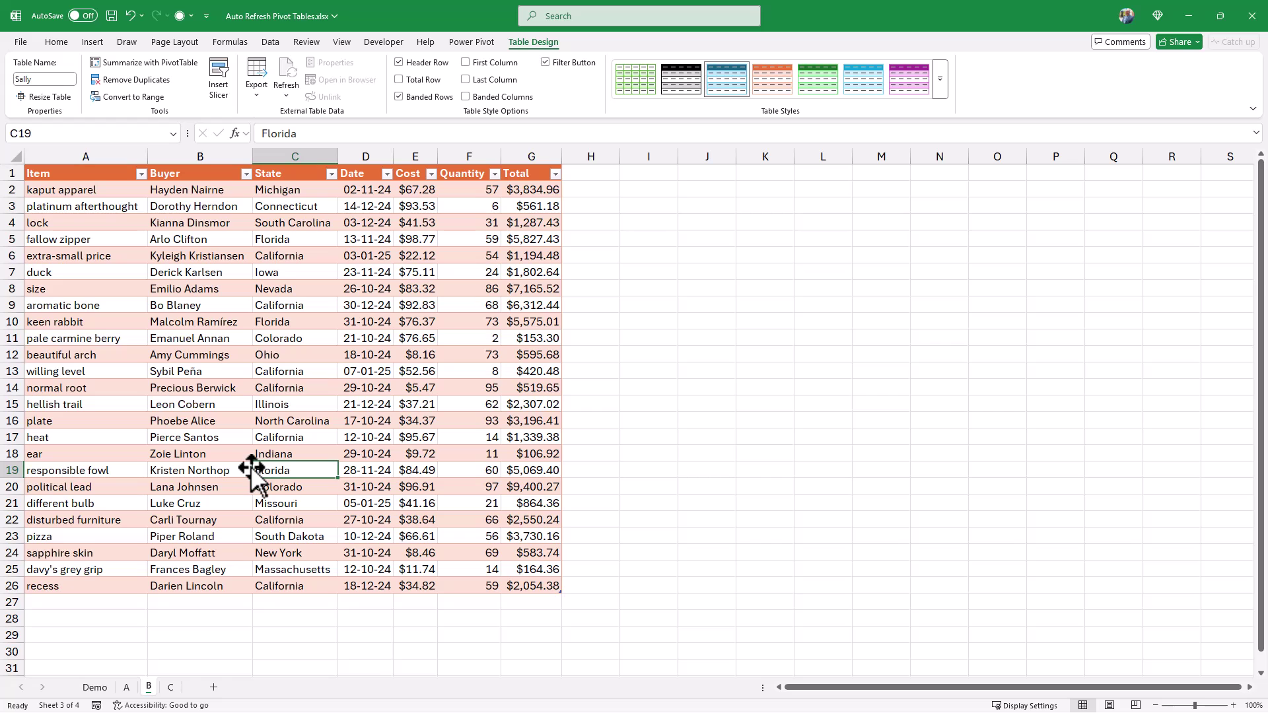
{"action": "left_click", "coordinate": [169, 688]}
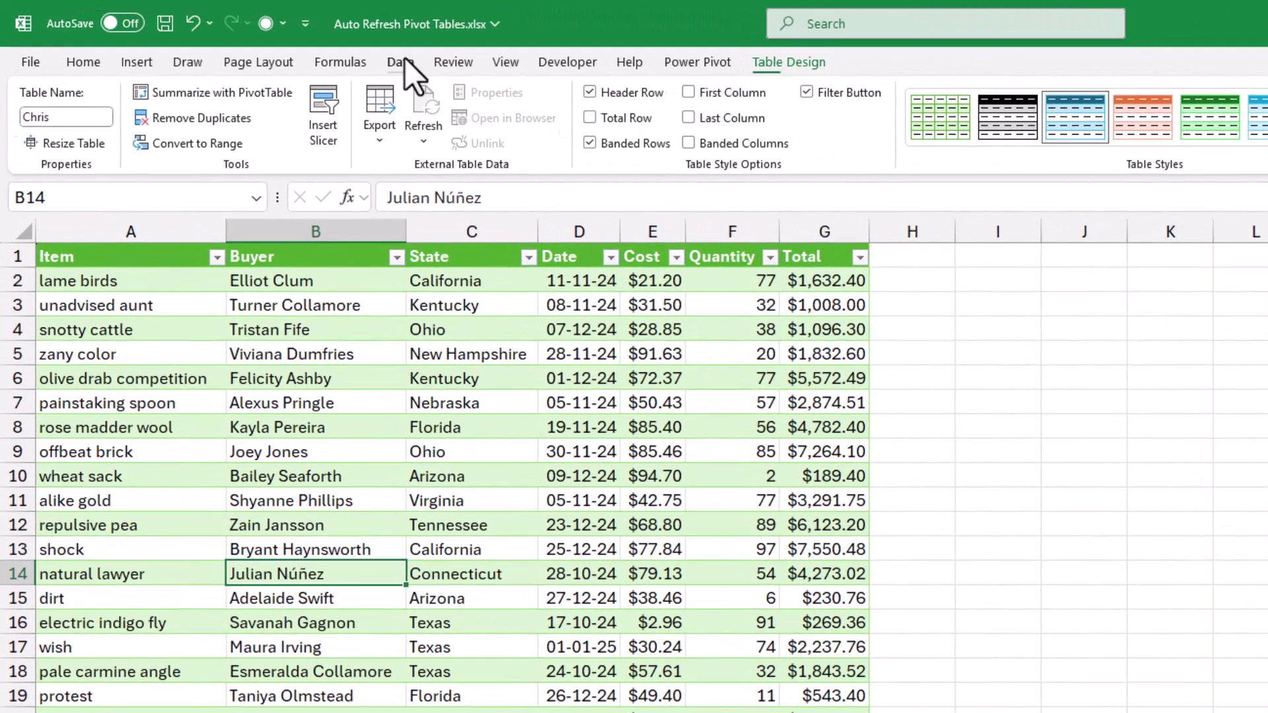
Step: Create a blank query in the Power Query Editor
{"action": "left_click", "coordinate": [404, 61]}
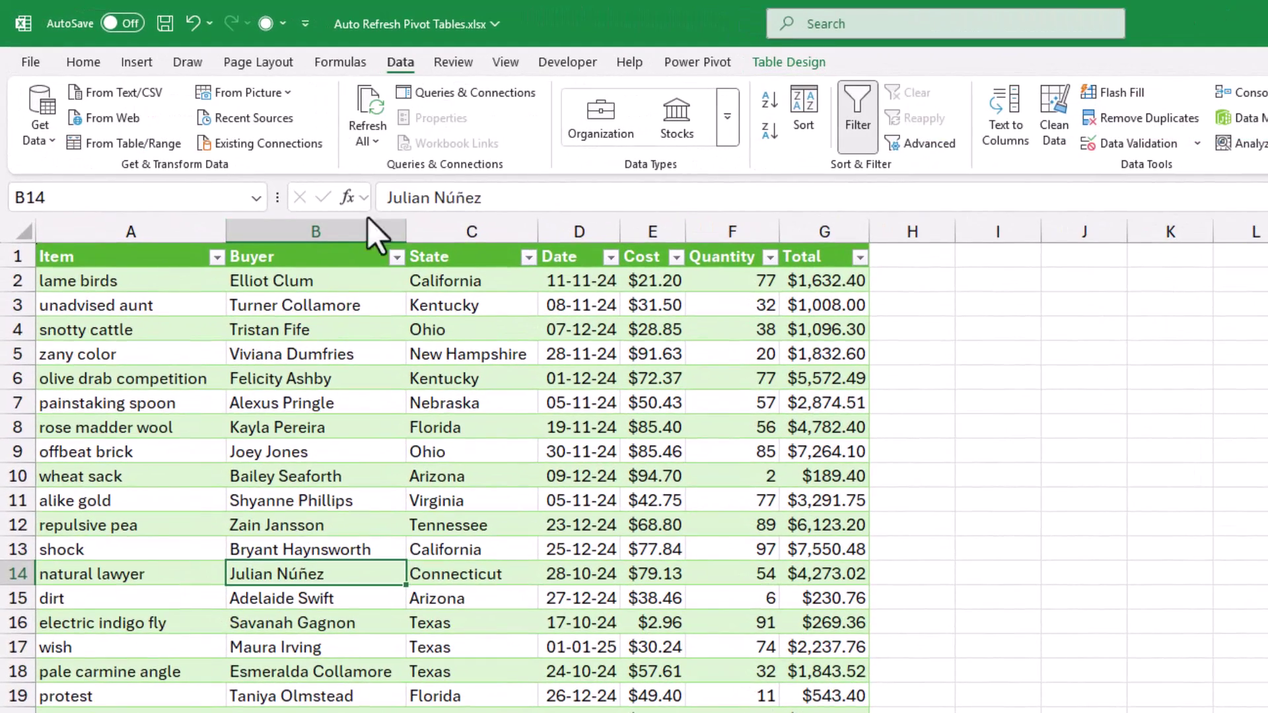
{"action": "left_click", "coordinate": [53, 138]}
{"action": "mouse_move", "coordinate": [124, 422]}
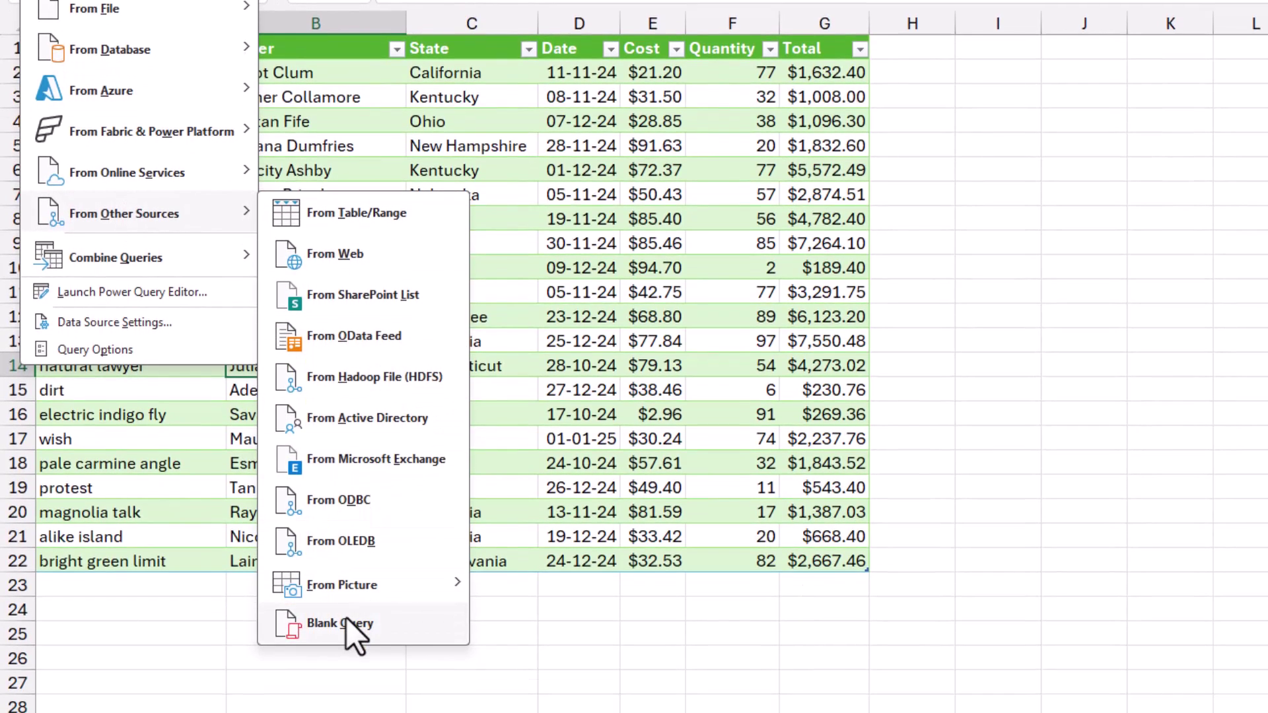
{"action": "left_click", "coordinate": [340, 645]}
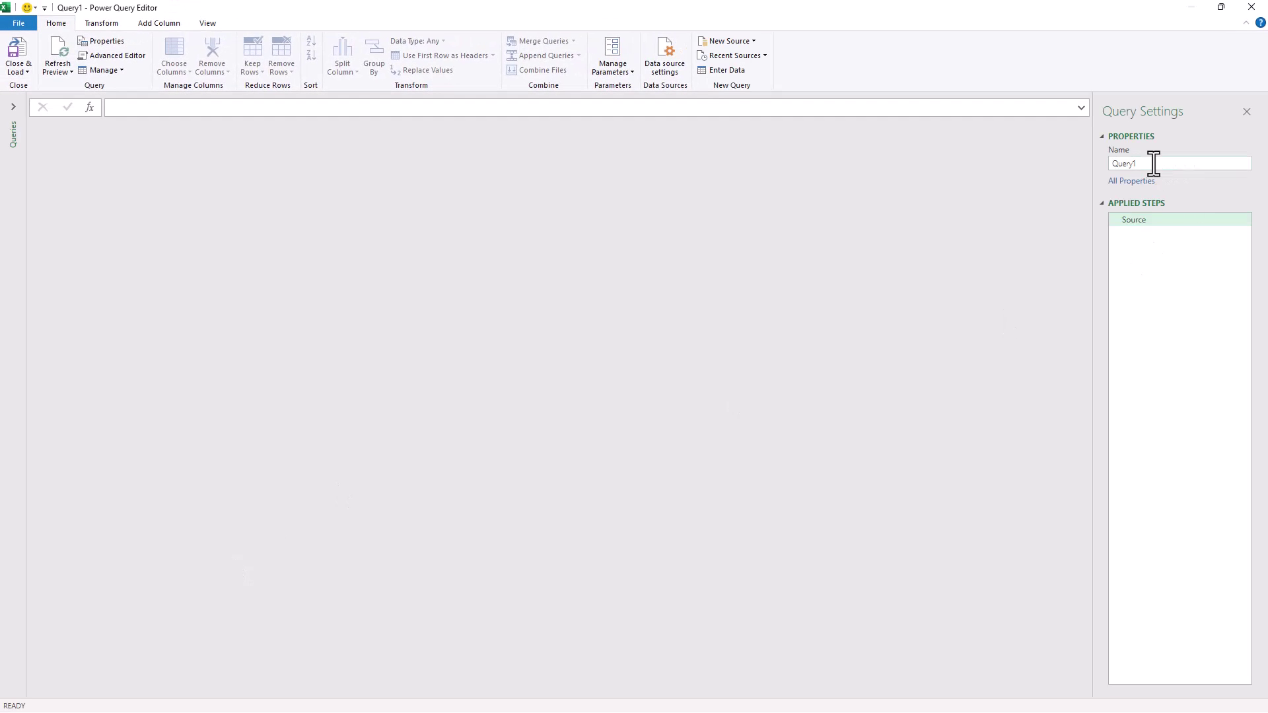
Step: Name the query Combined and set its source formula to =Excel.CurrentWorkbook()
{"action": "double_click", "coordinate": [1122, 164]}
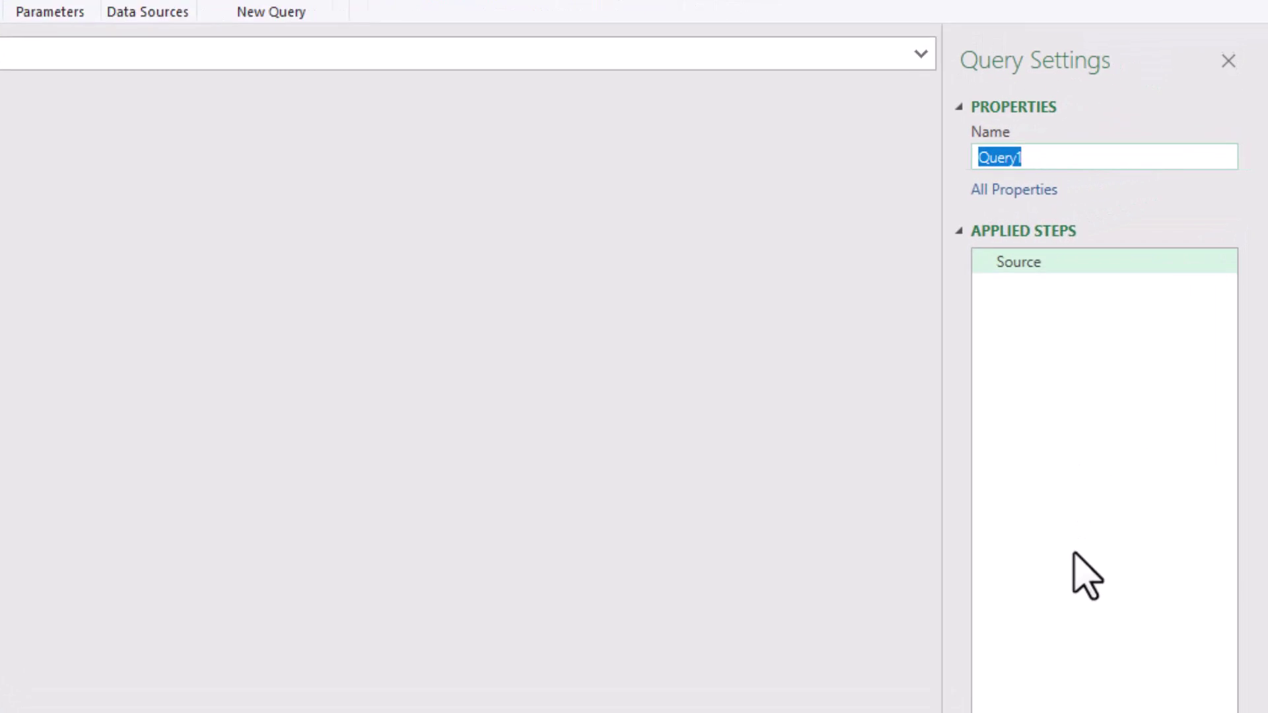
{"action": "type", "text": "Combined"}
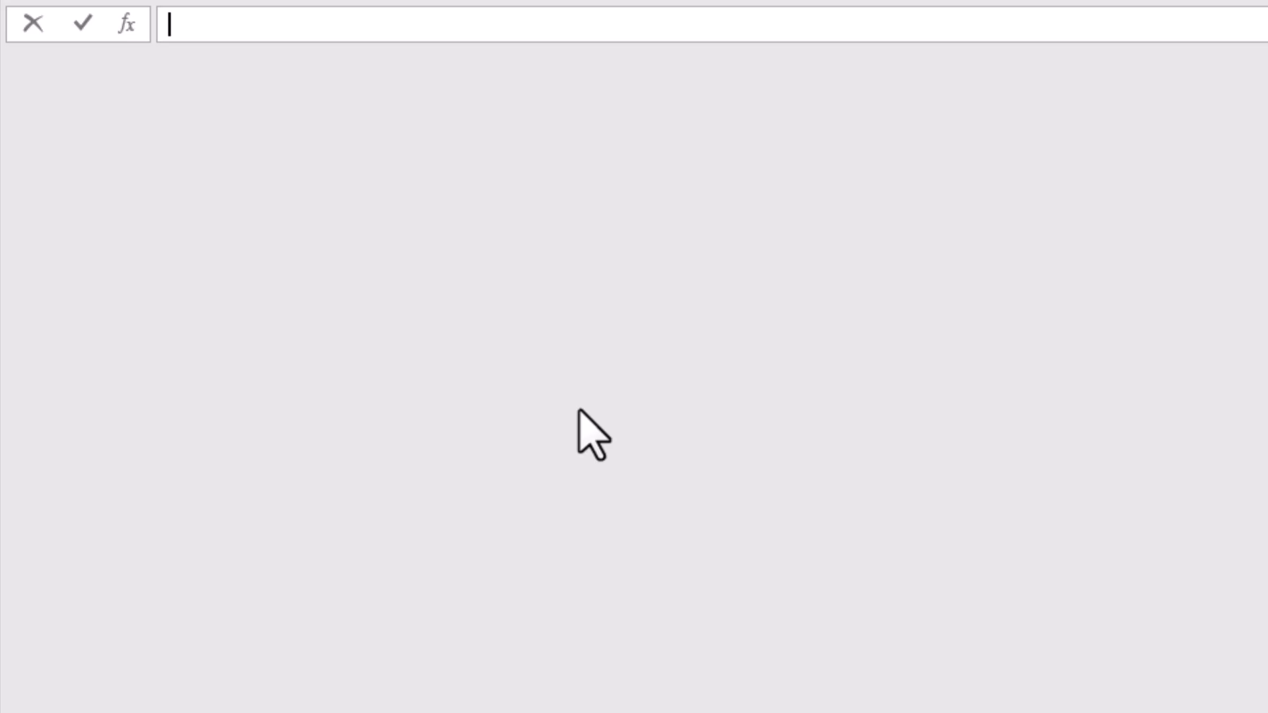
{"action": "type", "text": "=Excel.CurrentWorkbook()"}
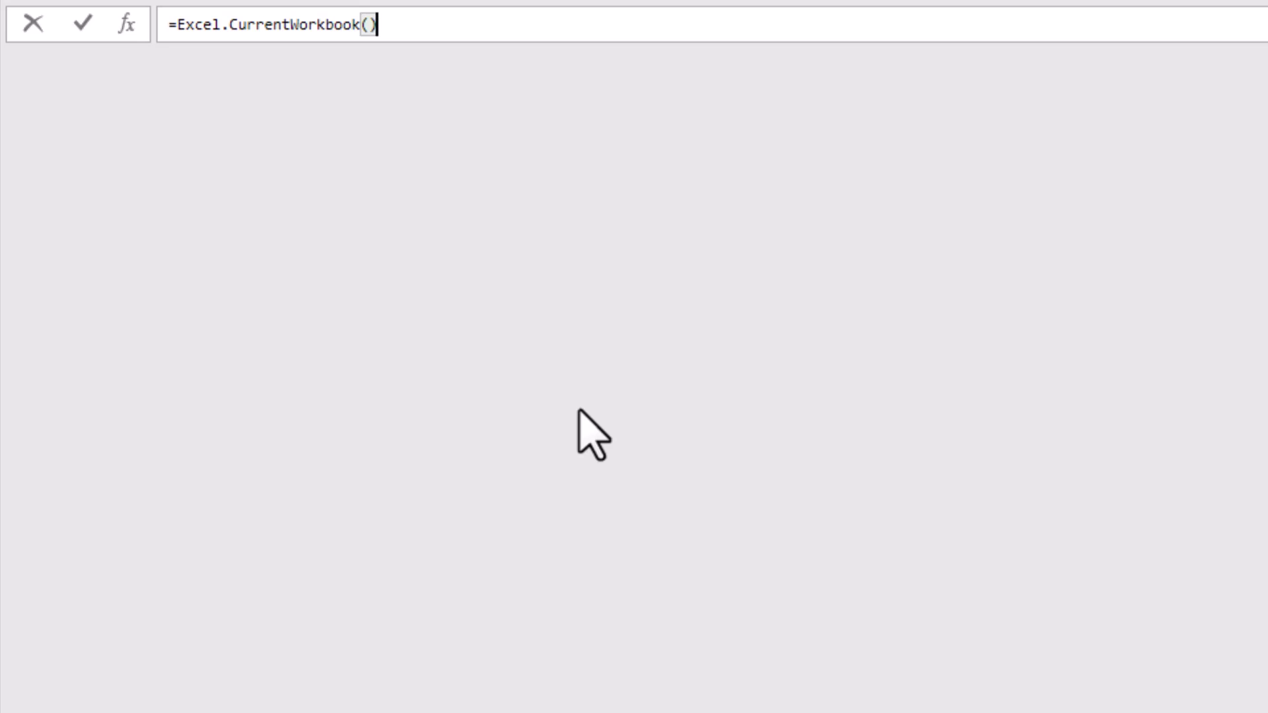
{"action": "key", "text": "Return"}
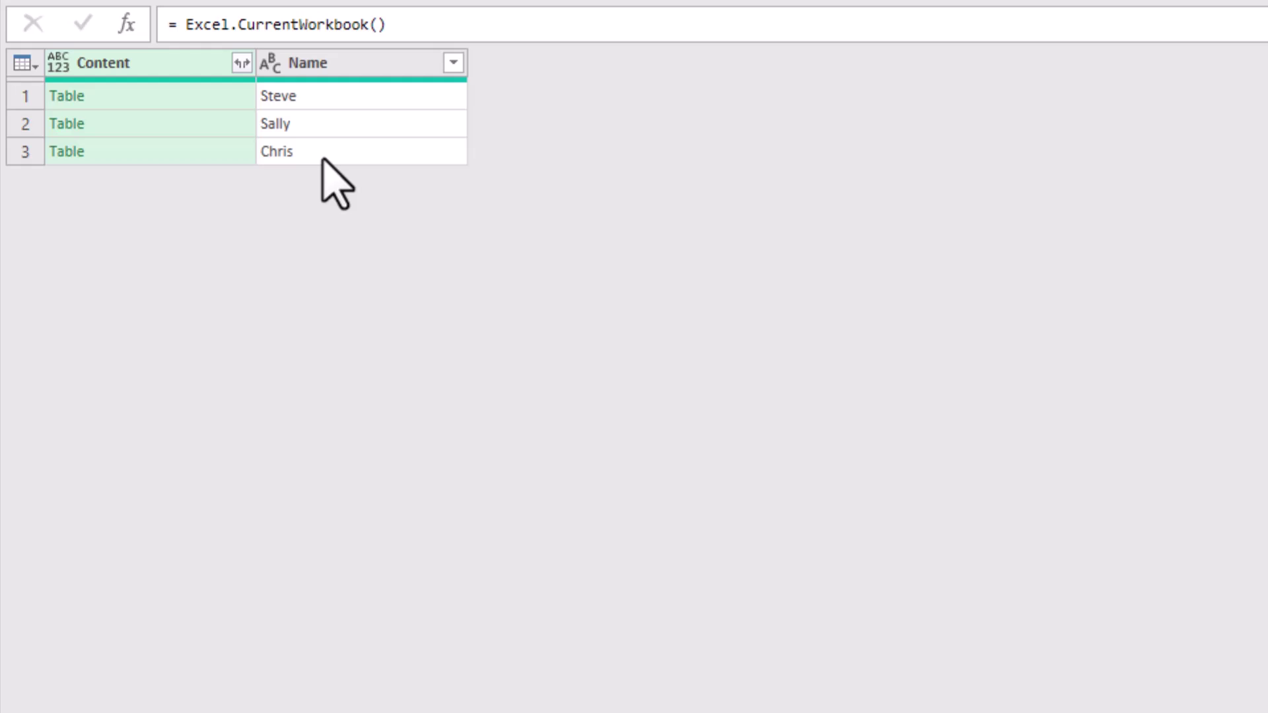
Step: Filter the Name column to keep only rows where the name does not equal Combined
{"action": "left_click", "coordinate": [453, 63]}
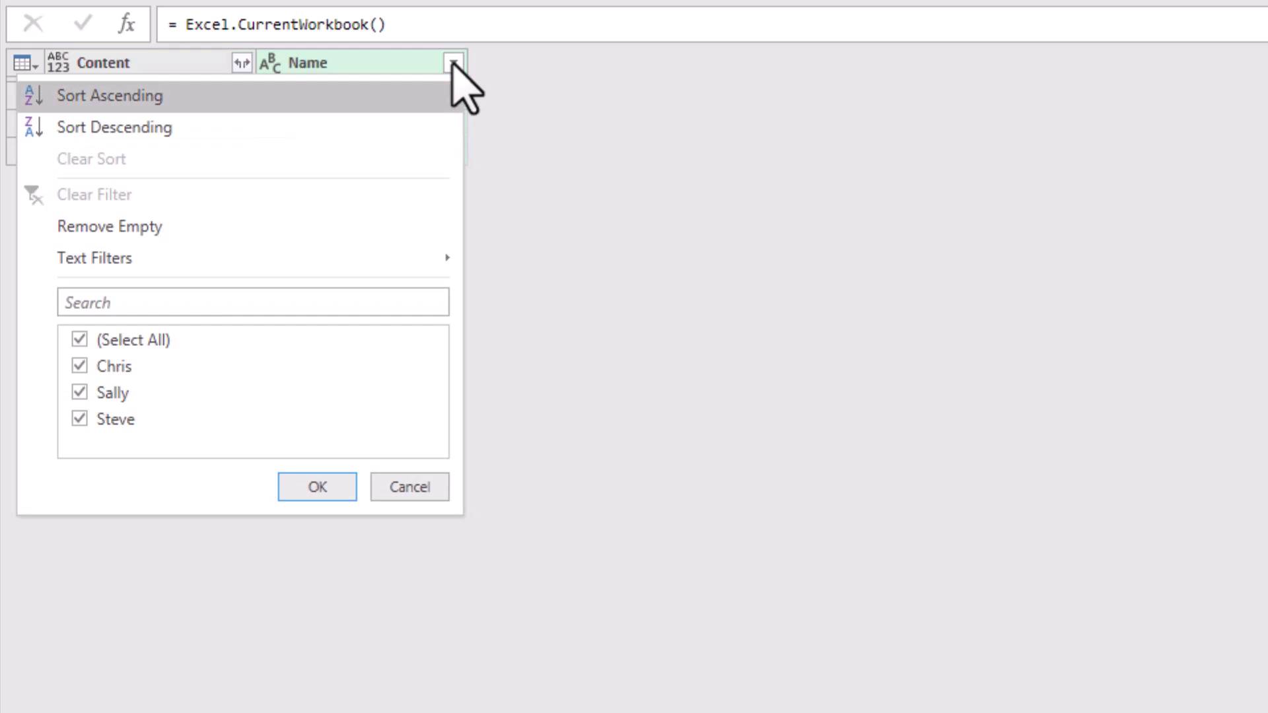
{"action": "mouse_move", "coordinate": [198, 260]}
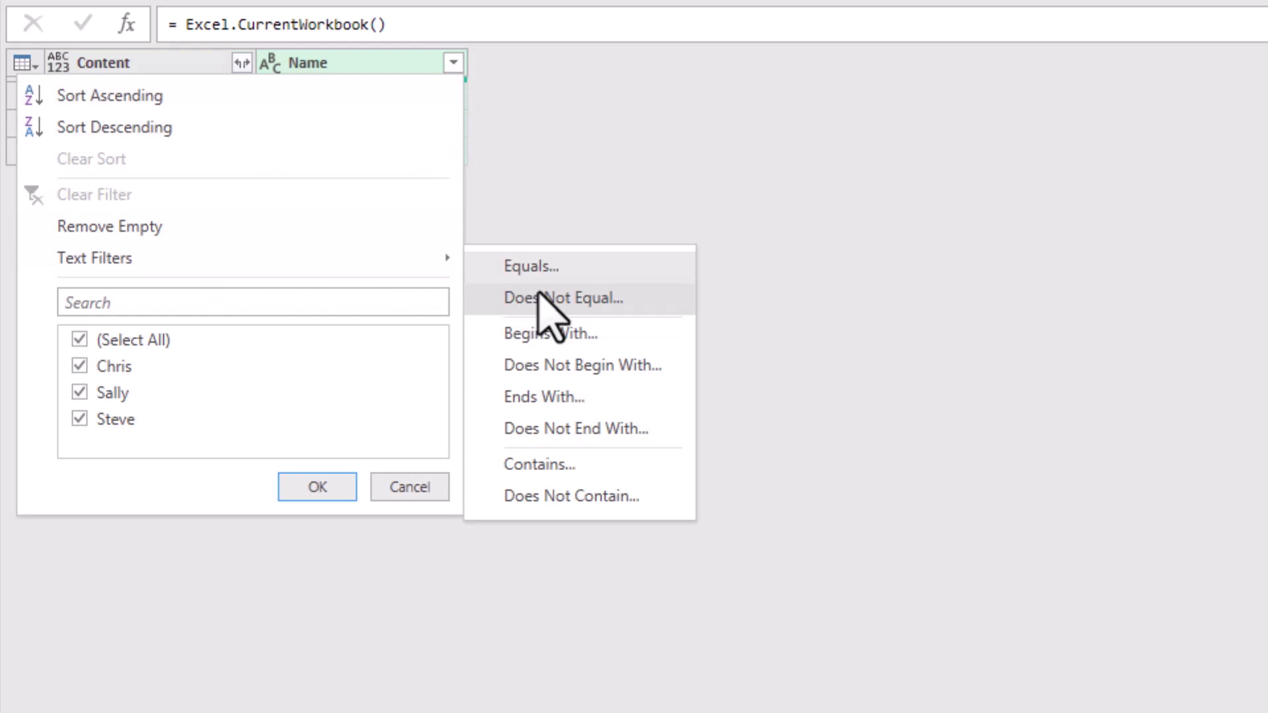
{"action": "left_click", "coordinate": [887, 344]}
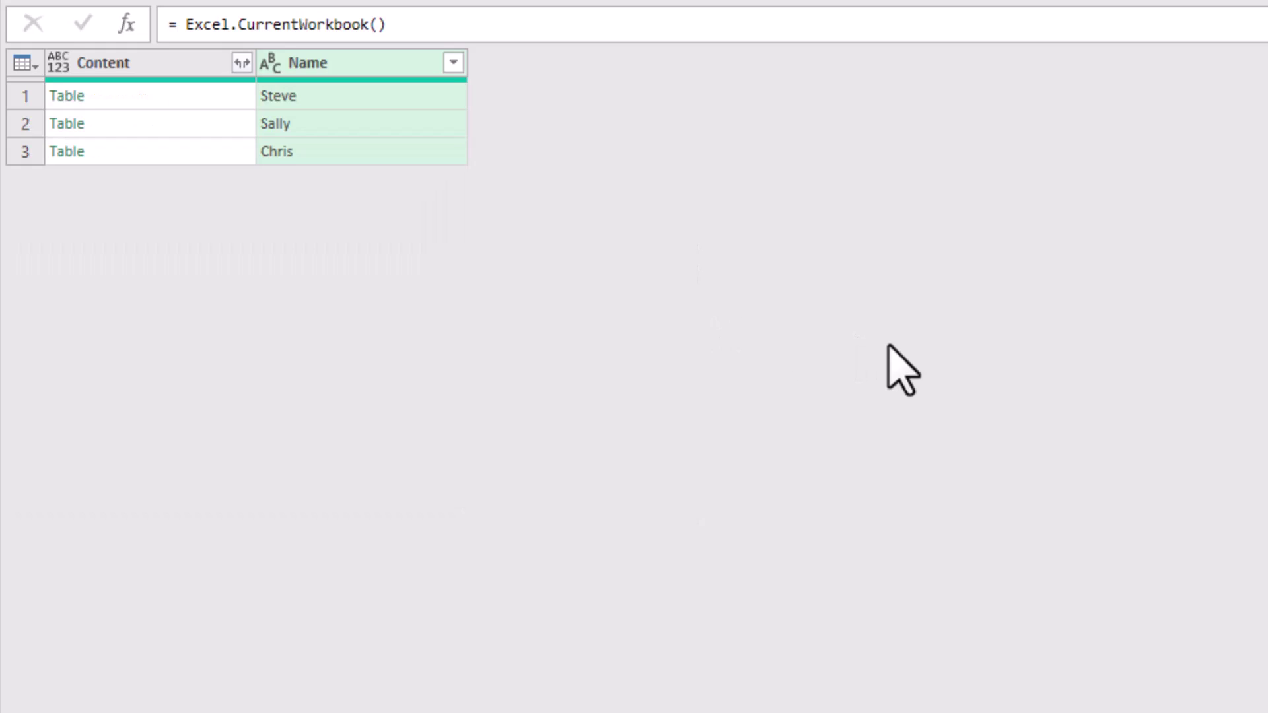
{"action": "type", "text": "Comb"}
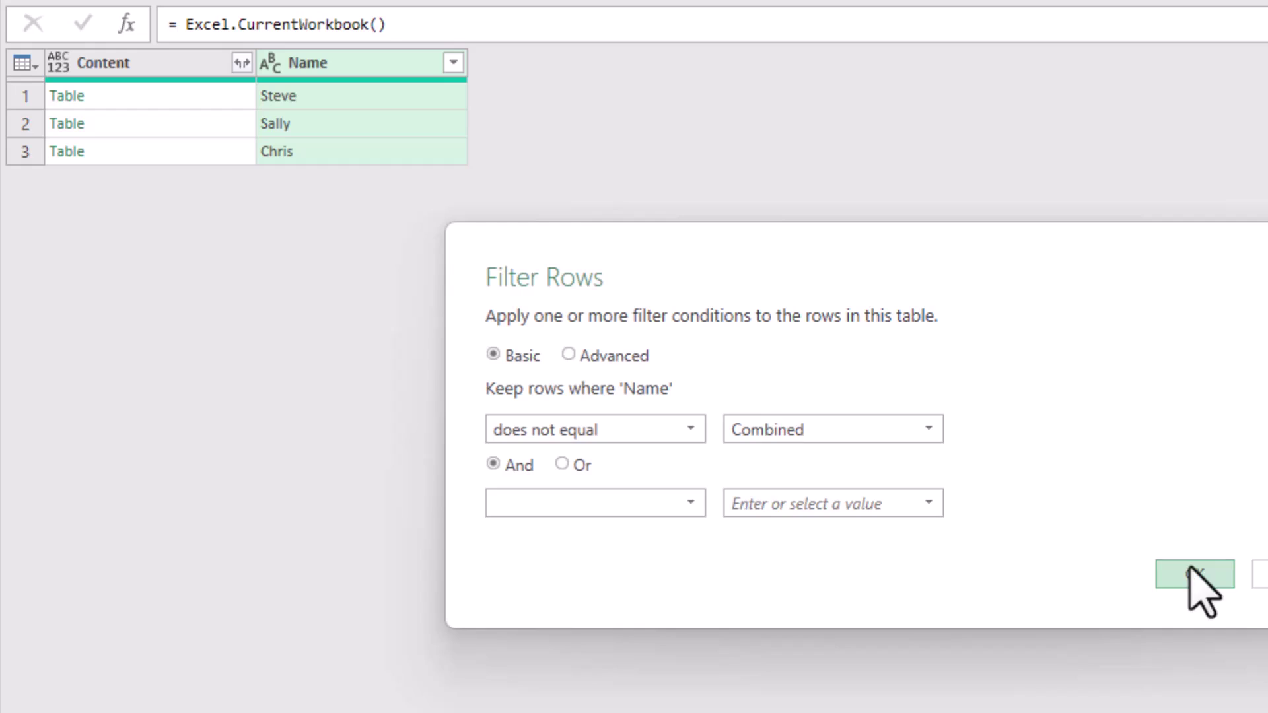
{"action": "type", "text": "ined"}
{"action": "left_click", "coordinate": [1192, 569]}
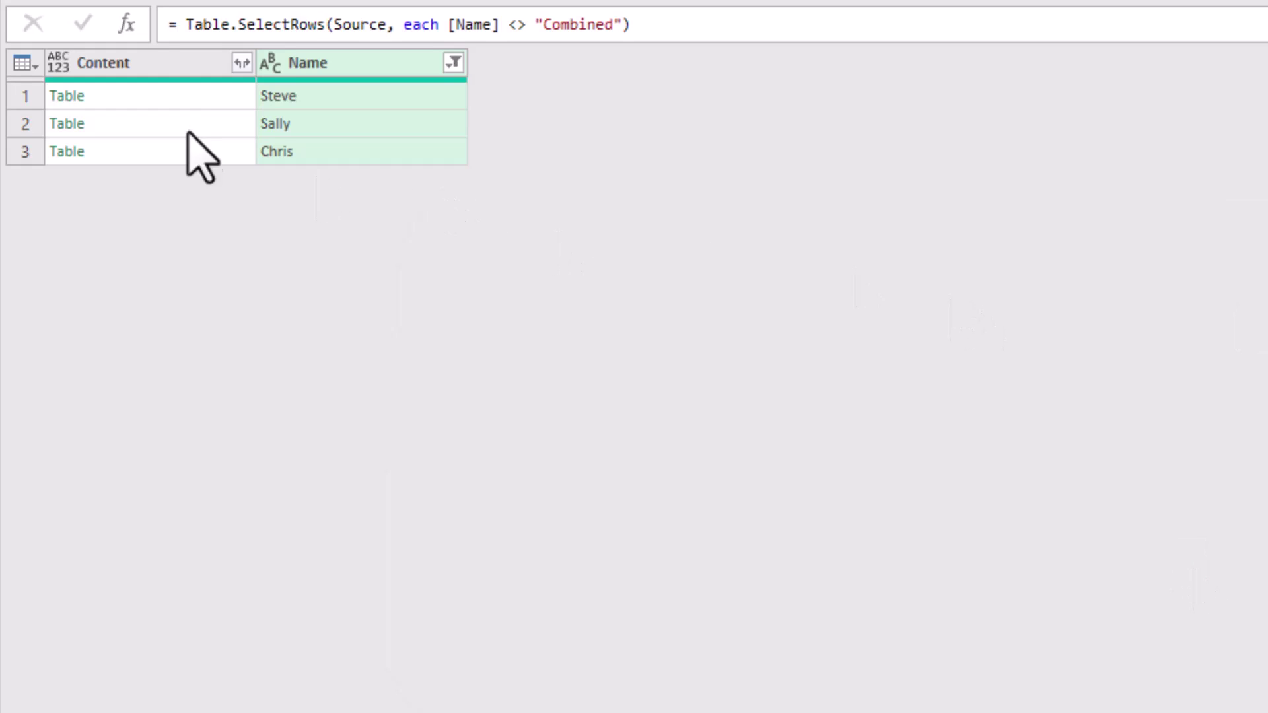
Step: Expand the Content column into all of its columns without using the original column name as prefix
{"action": "left_click", "coordinate": [240, 63]}
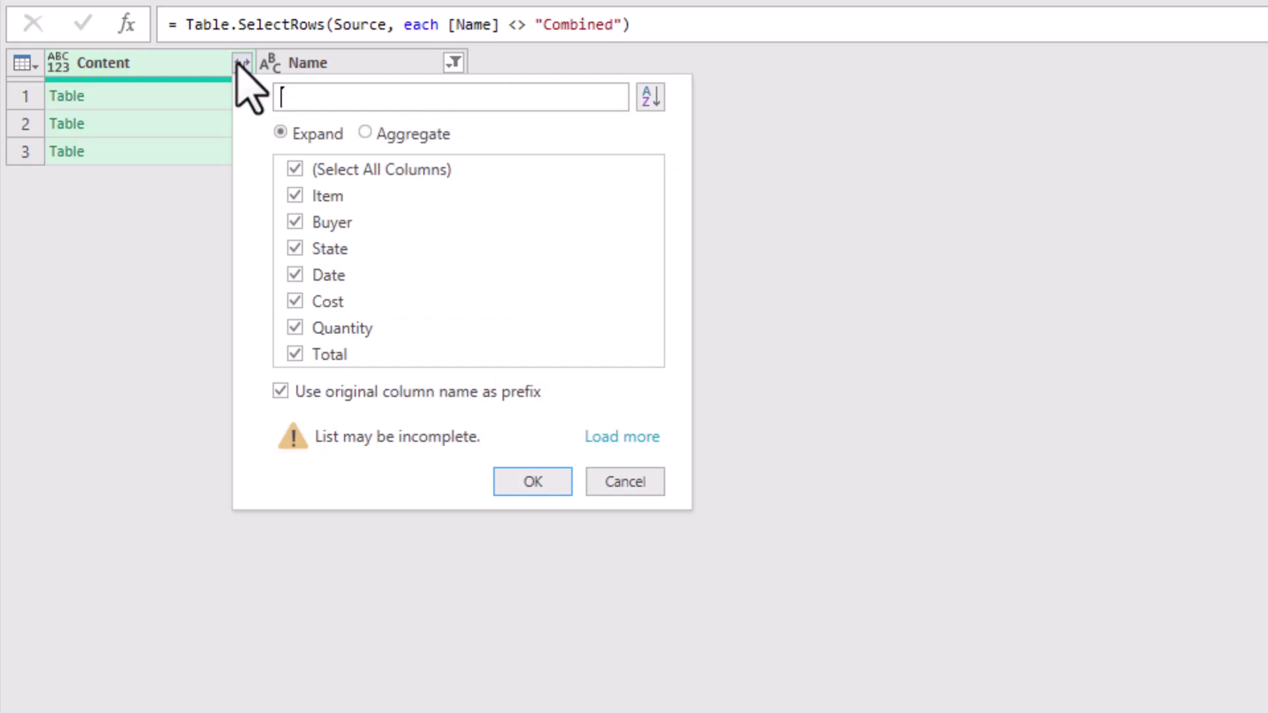
{"action": "left_click", "coordinate": [280, 391]}
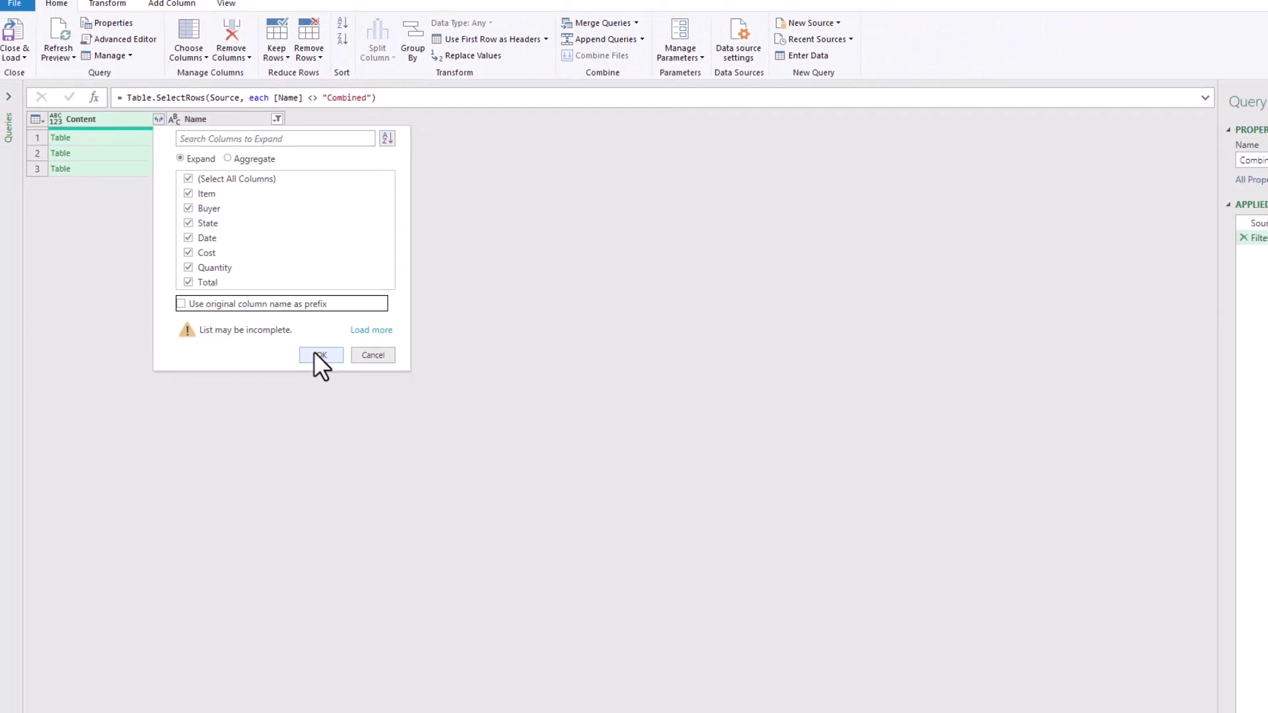
{"action": "left_click", "coordinate": [316, 354]}
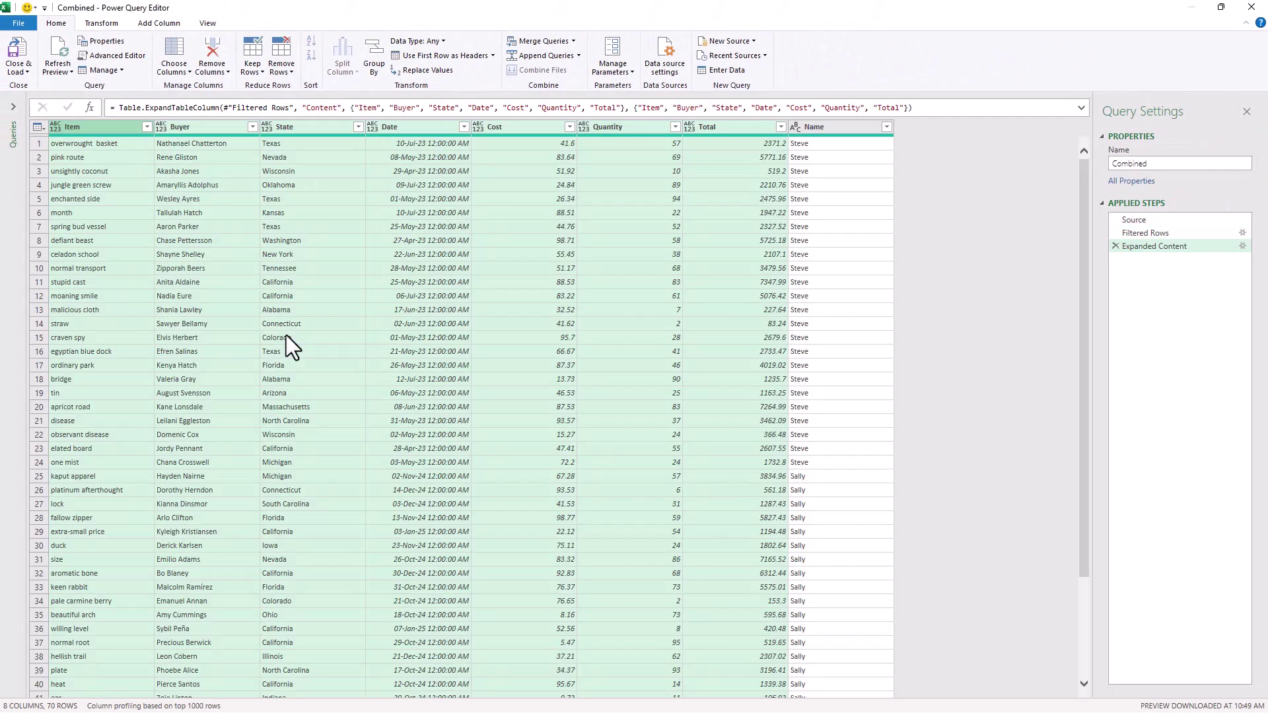
Step: Detect the data types automatically for all columns of the Combined query
{"action": "left_click", "coordinate": [114, 128]}
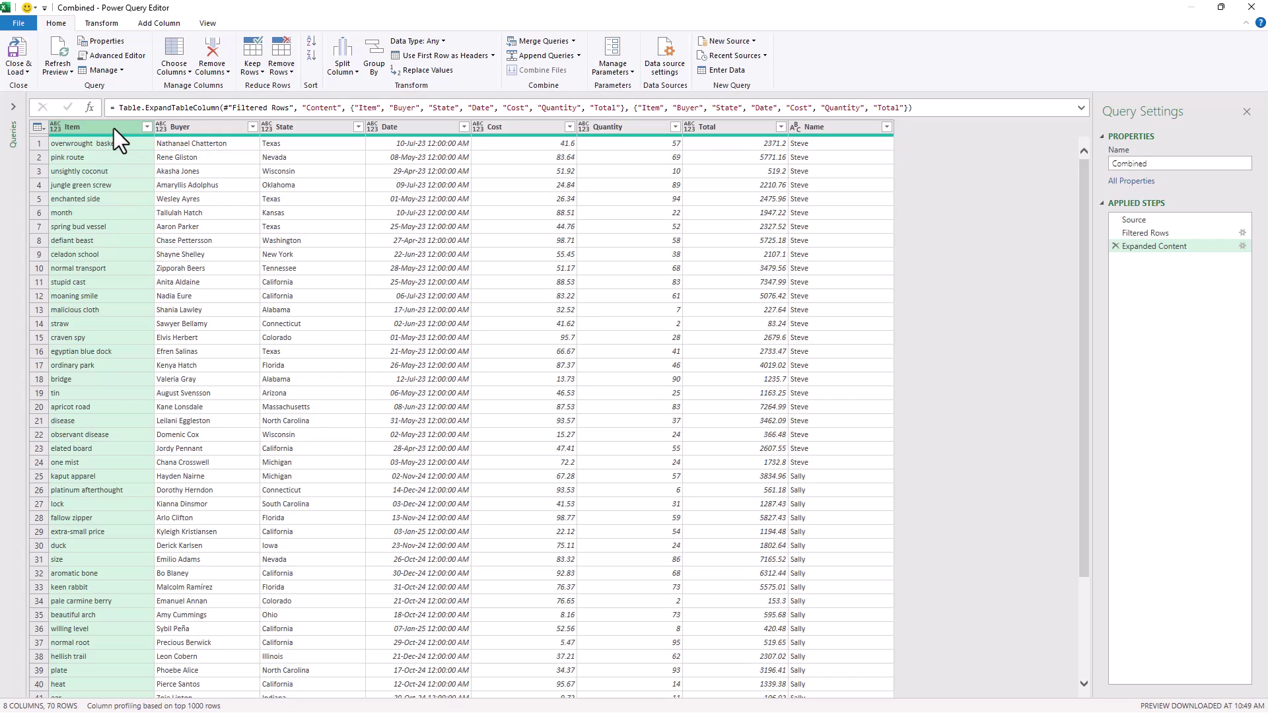
{"action": "key", "text": "ctrl+a"}
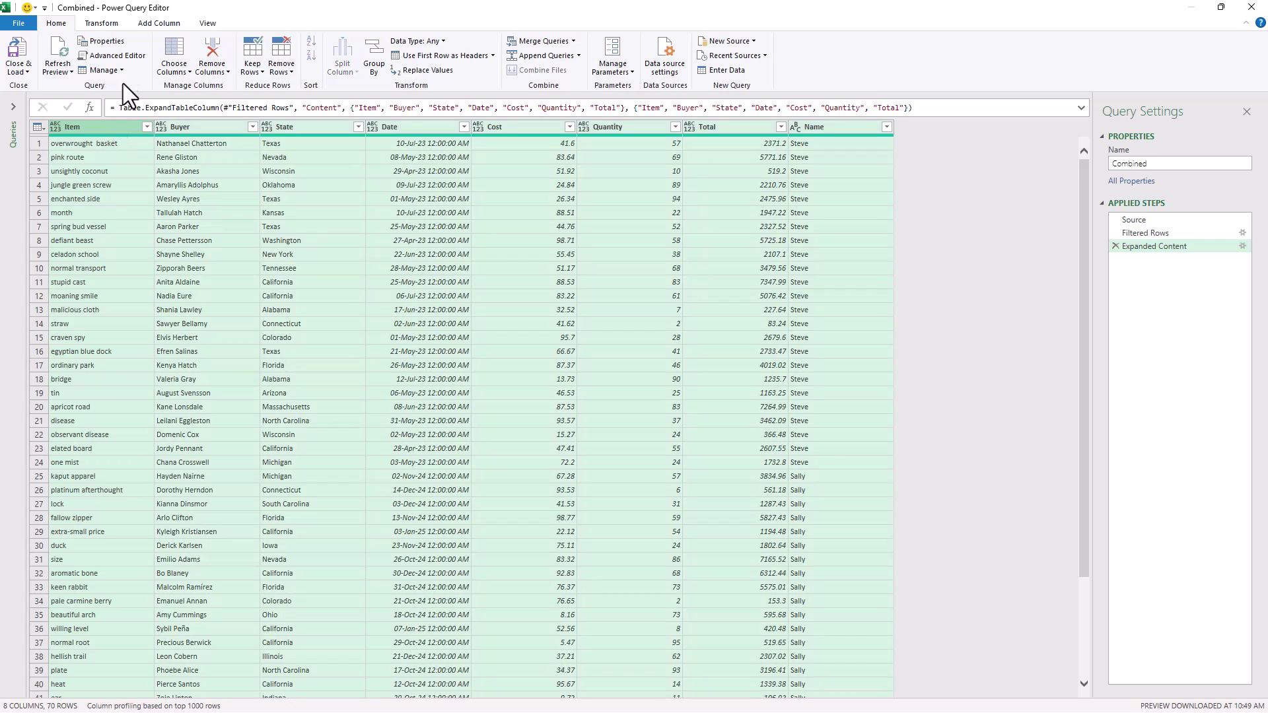
{"action": "left_click", "coordinate": [104, 20]}
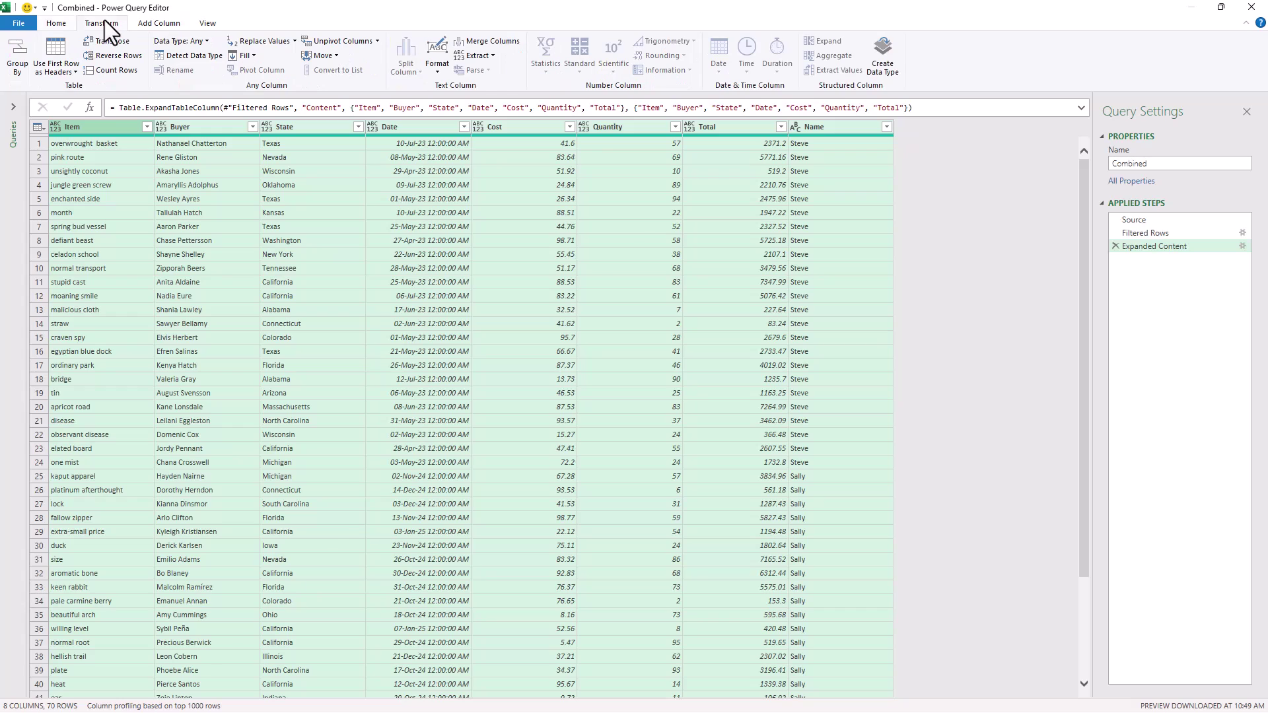
{"action": "left_click", "coordinate": [185, 56]}
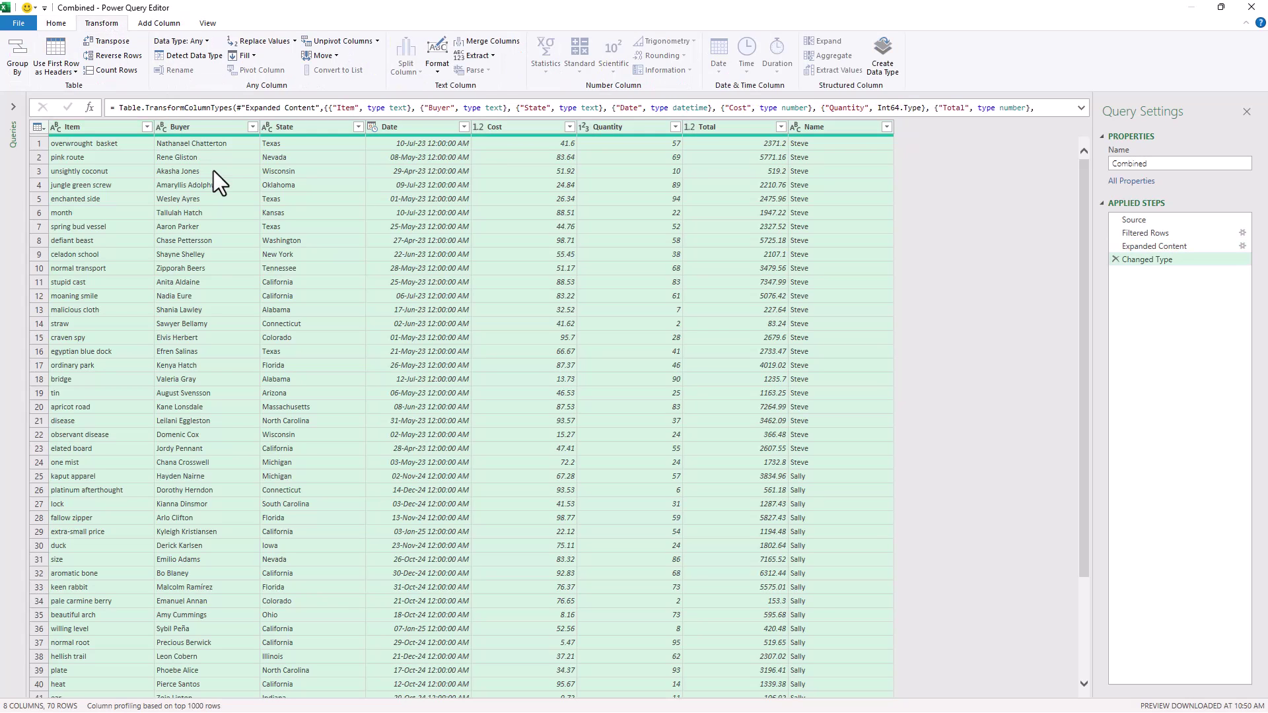
Step: Change the Cost and Total columns to the Currency data type, replacing the current type conversion
{"action": "left_click", "coordinate": [522, 127]}
{"action": "left_click", "coordinate": [704, 127], "text": "ctrl"}
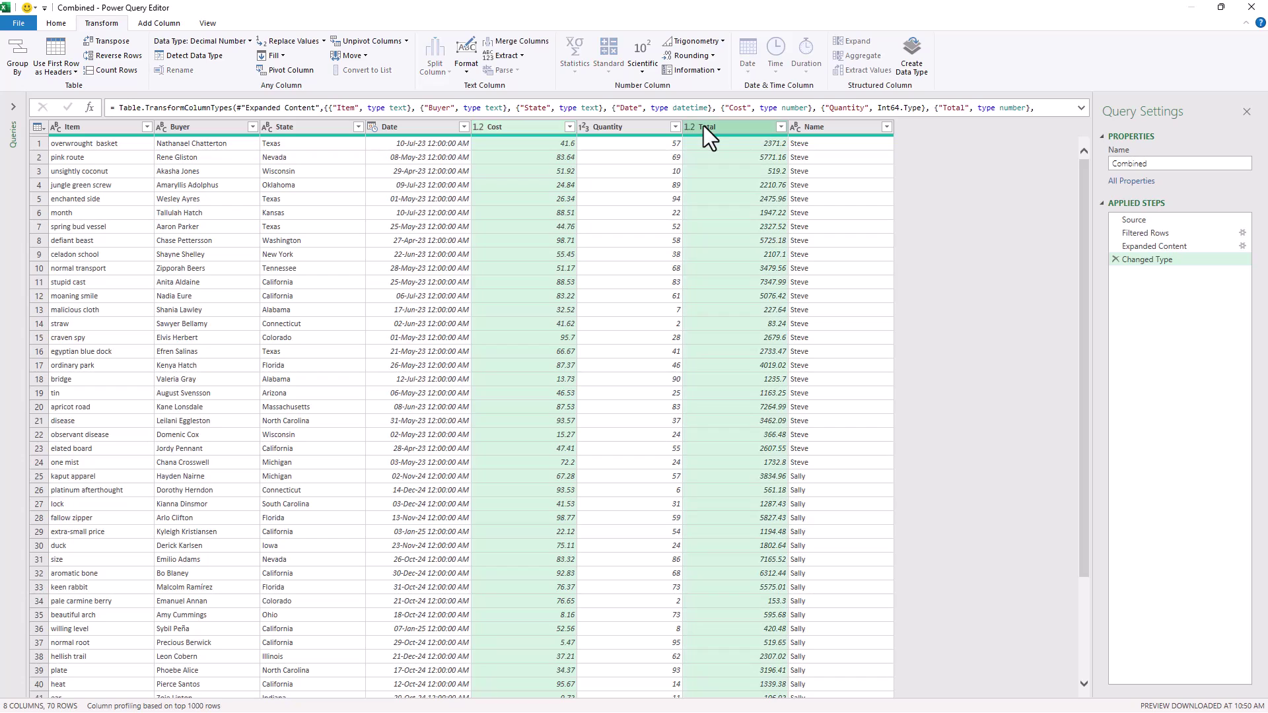
{"action": "right_click", "coordinate": [521, 128]}
{"action": "mouse_move", "coordinate": [584, 265]}
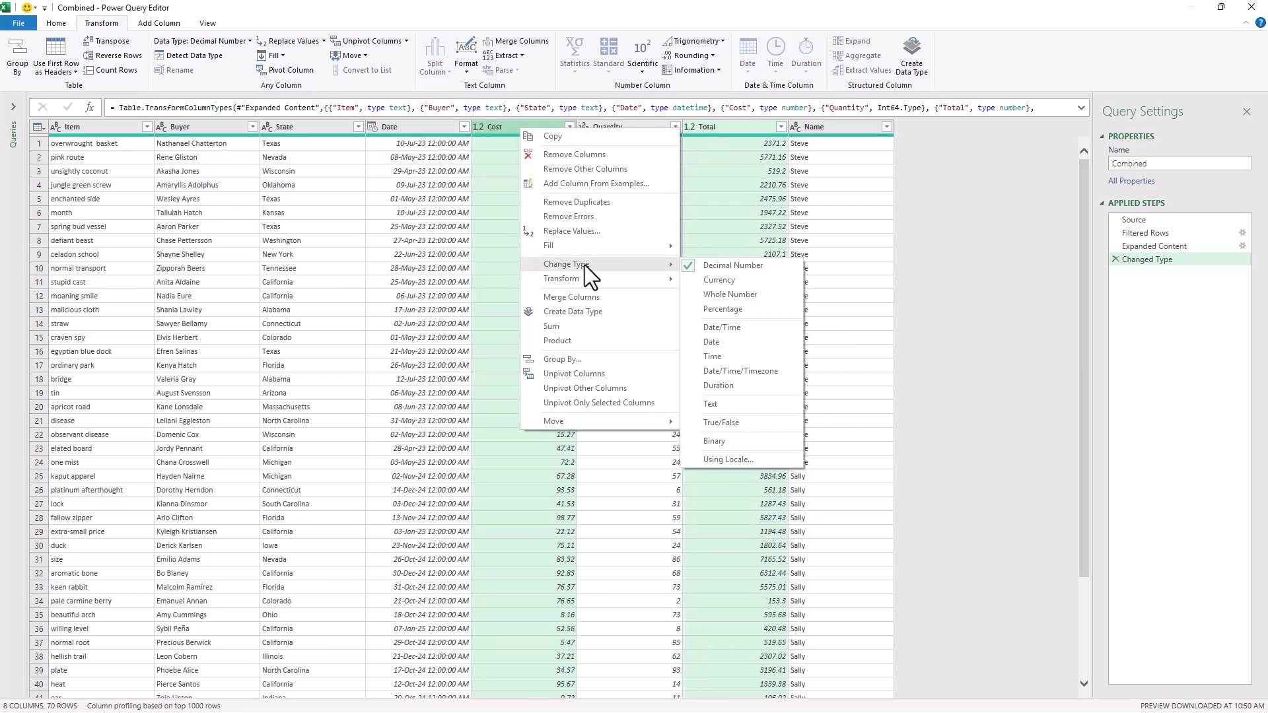
{"action": "left_click", "coordinate": [730, 279]}
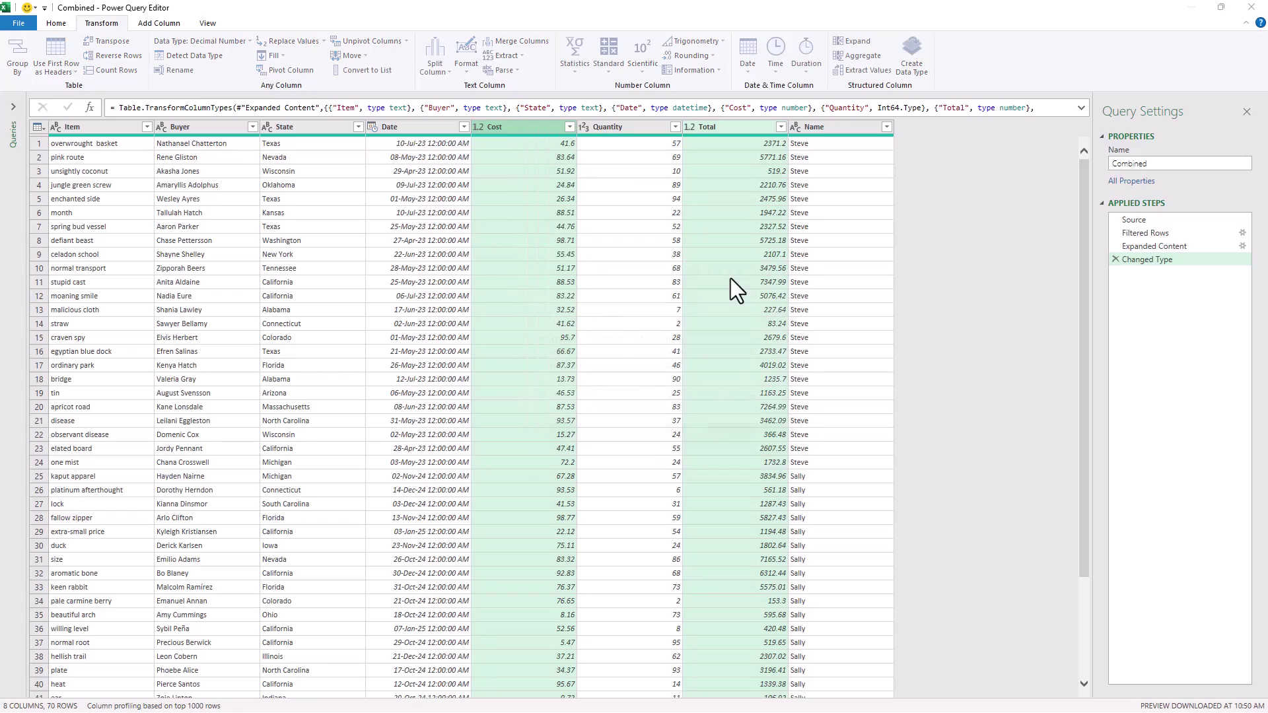
{"action": "left_click", "coordinate": [624, 396]}
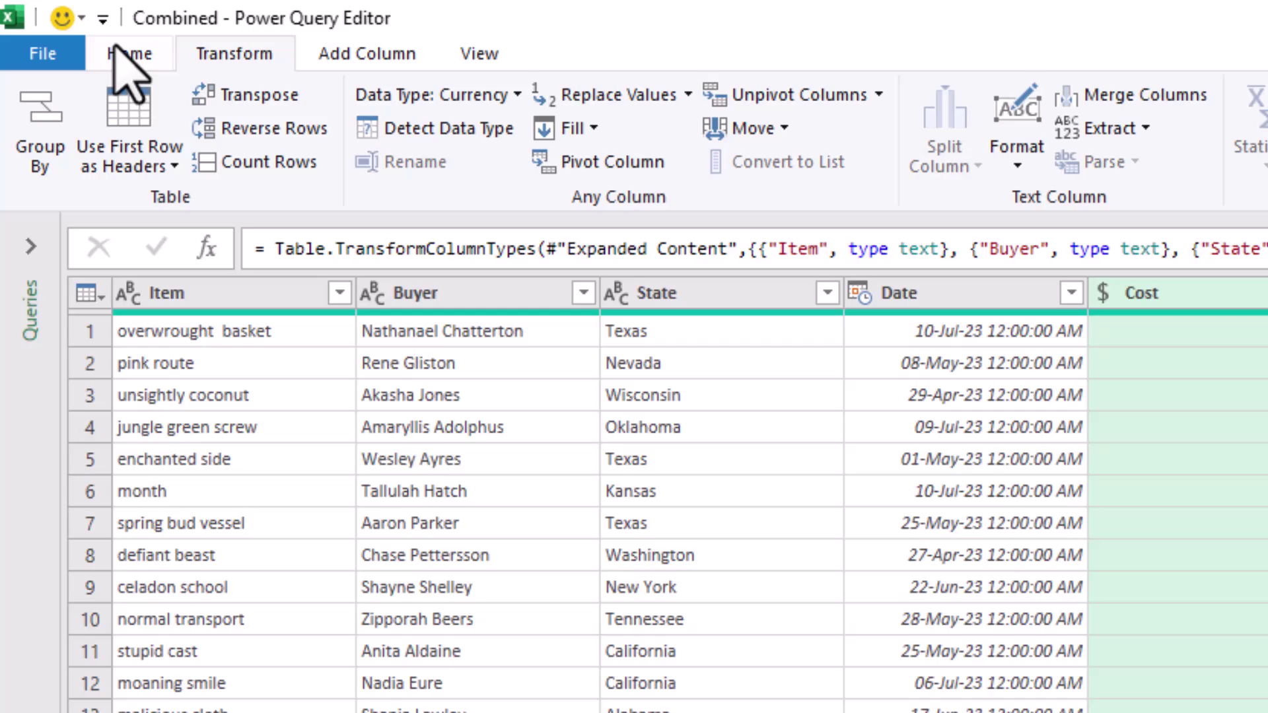
Step: Close and load the Combined query to a worksheet table and dismiss the list of queries and connections
{"action": "left_click", "coordinate": [118, 53]}
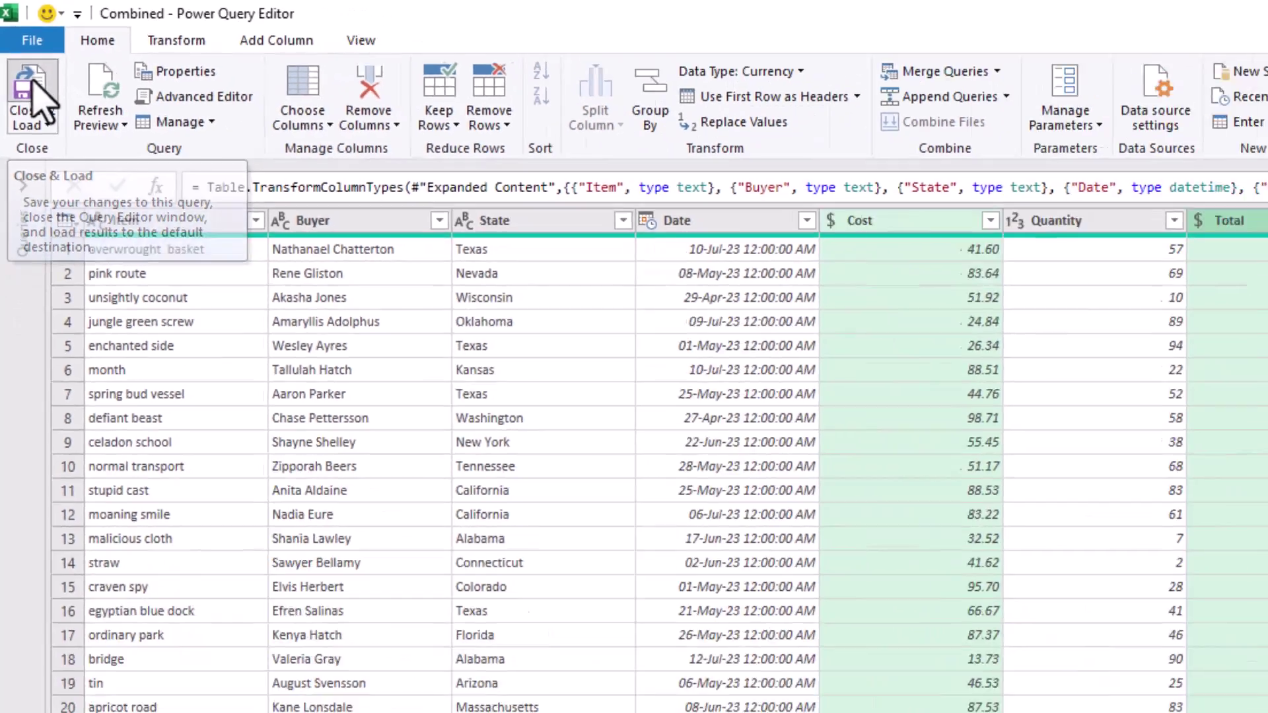
{"action": "left_click", "coordinate": [53, 129]}
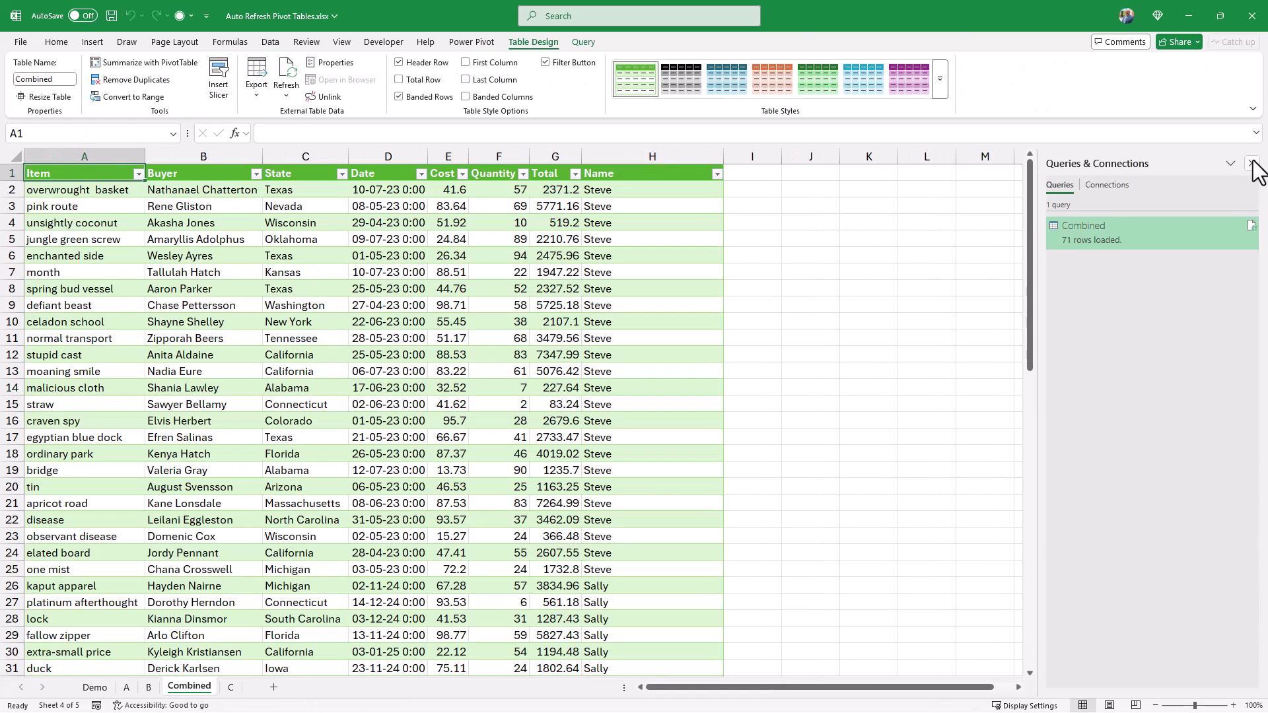
{"action": "left_click", "coordinate": [1252, 162]}
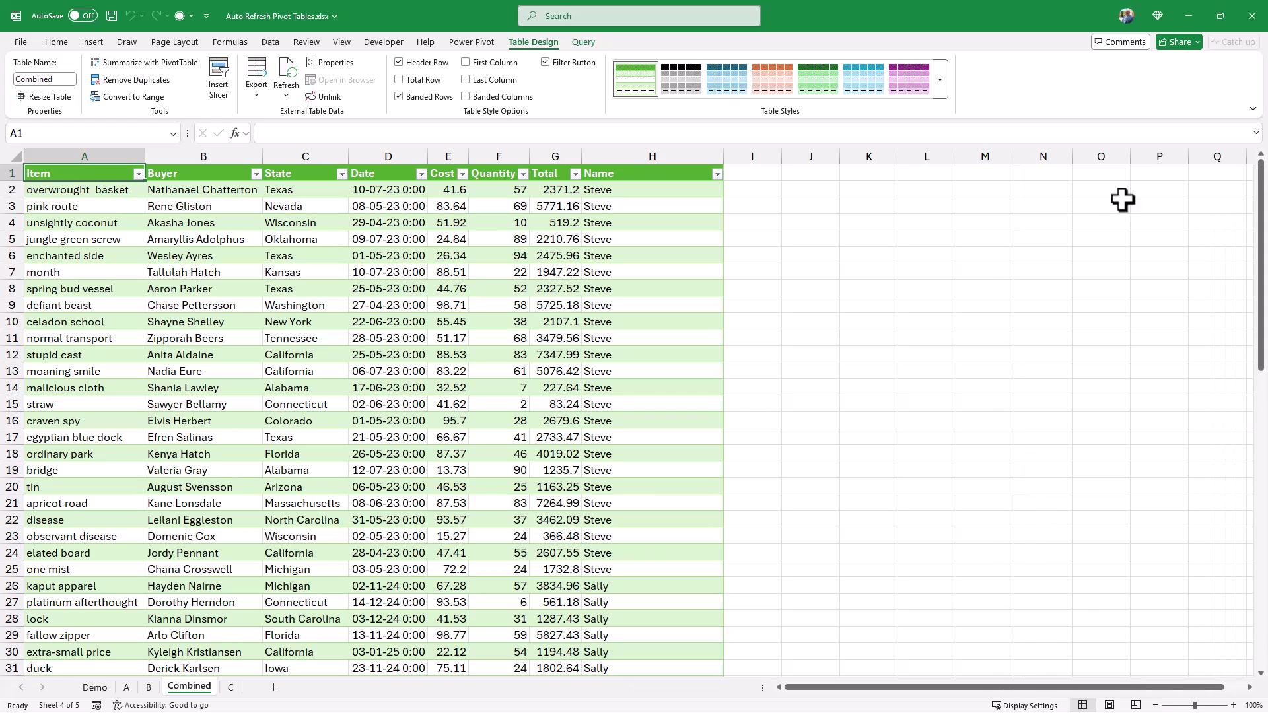
Step: Insert a pivot table from the Combined table on the existing worksheet at cell J4
{"action": "left_click", "coordinate": [354, 288]}
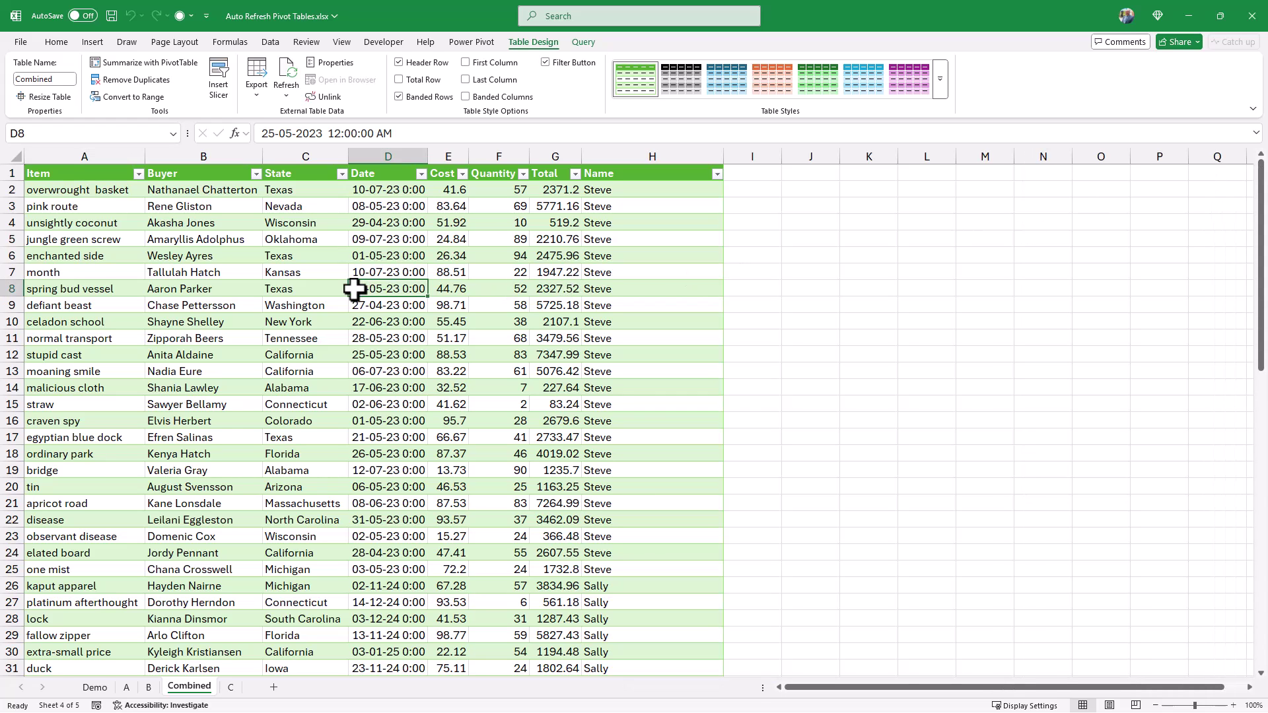
{"action": "left_click", "coordinate": [398, 272]}
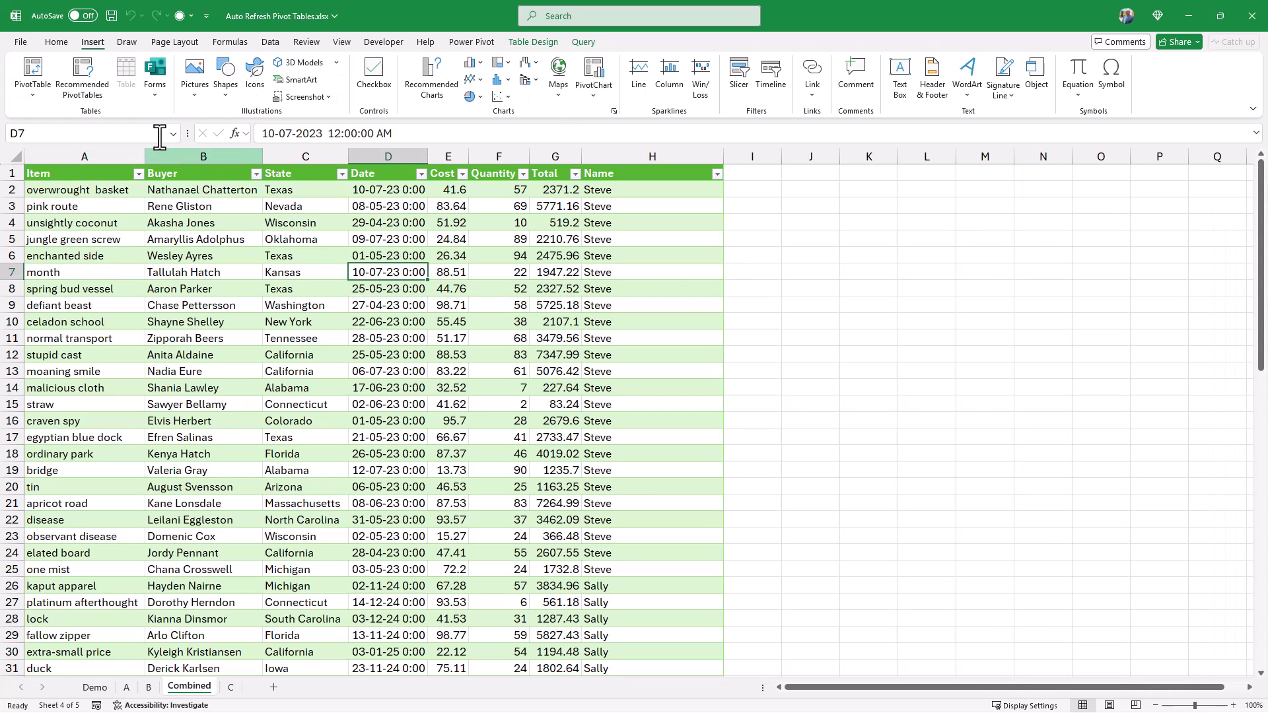
{"action": "left_click", "coordinate": [33, 86]}
{"action": "left_click", "coordinate": [53, 131]}
{"action": "left_click", "coordinate": [518, 350]}
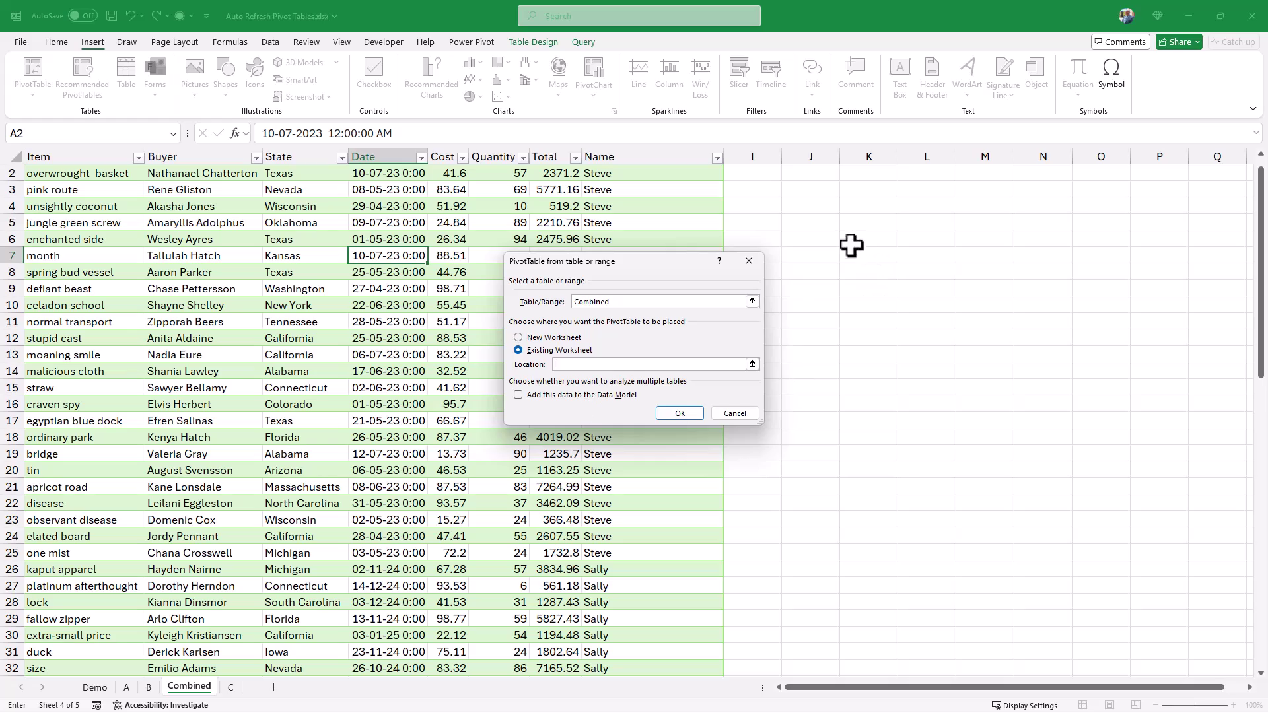
{"action": "left_click", "coordinate": [829, 208]}
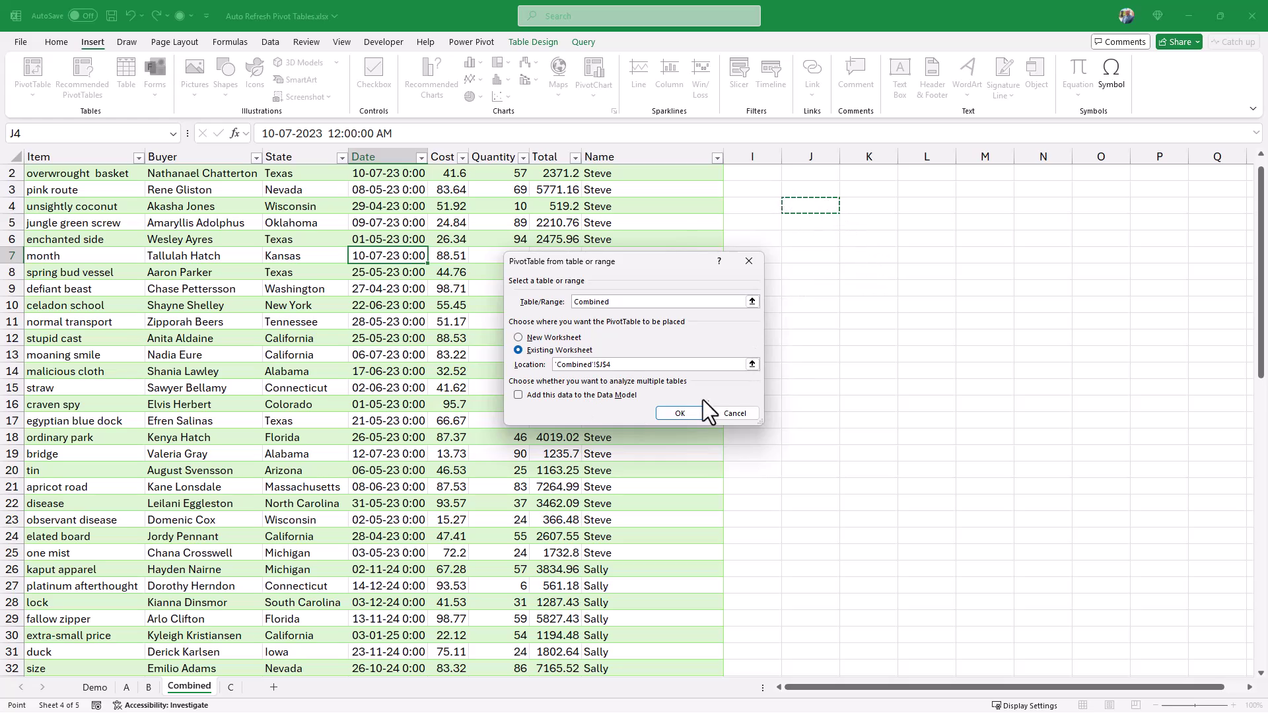
{"action": "left_click", "coordinate": [687, 413]}
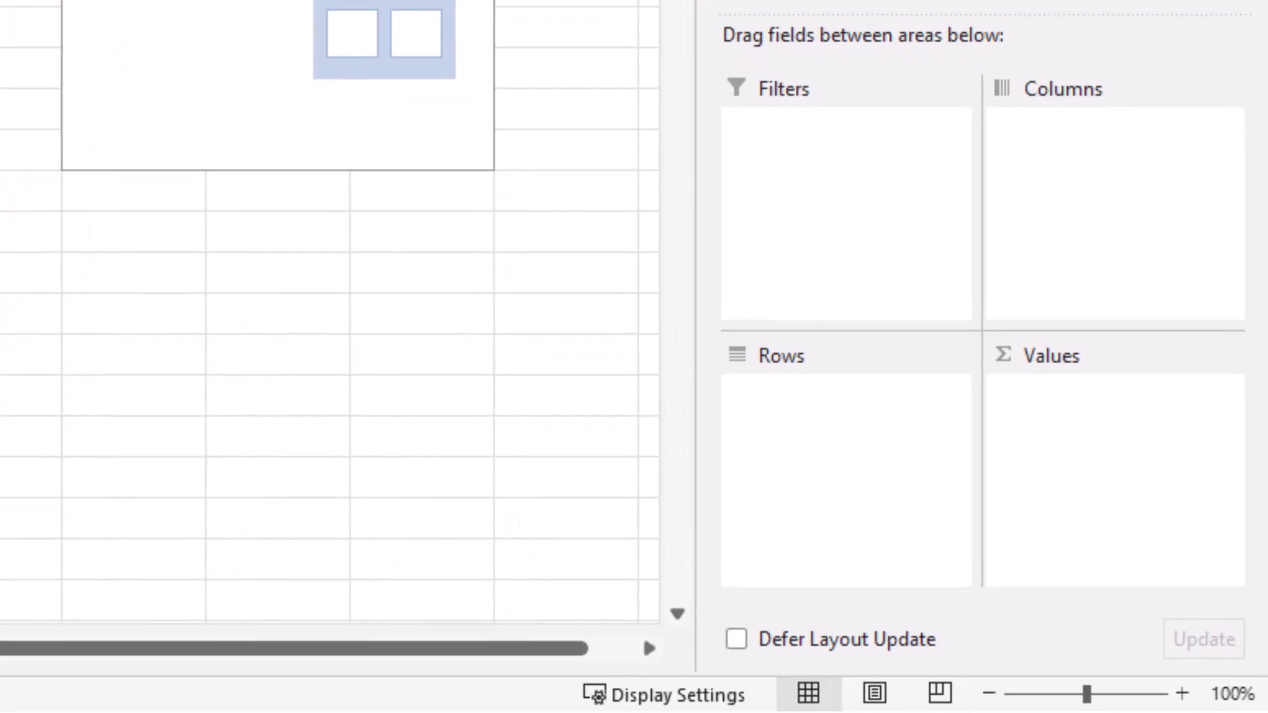
Step: Lay out the pivot table with Name in the rows and Total summed in the values
{"action": "left_click_drag", "start_coordinate": [793, 0], "coordinate": [803, 446]}
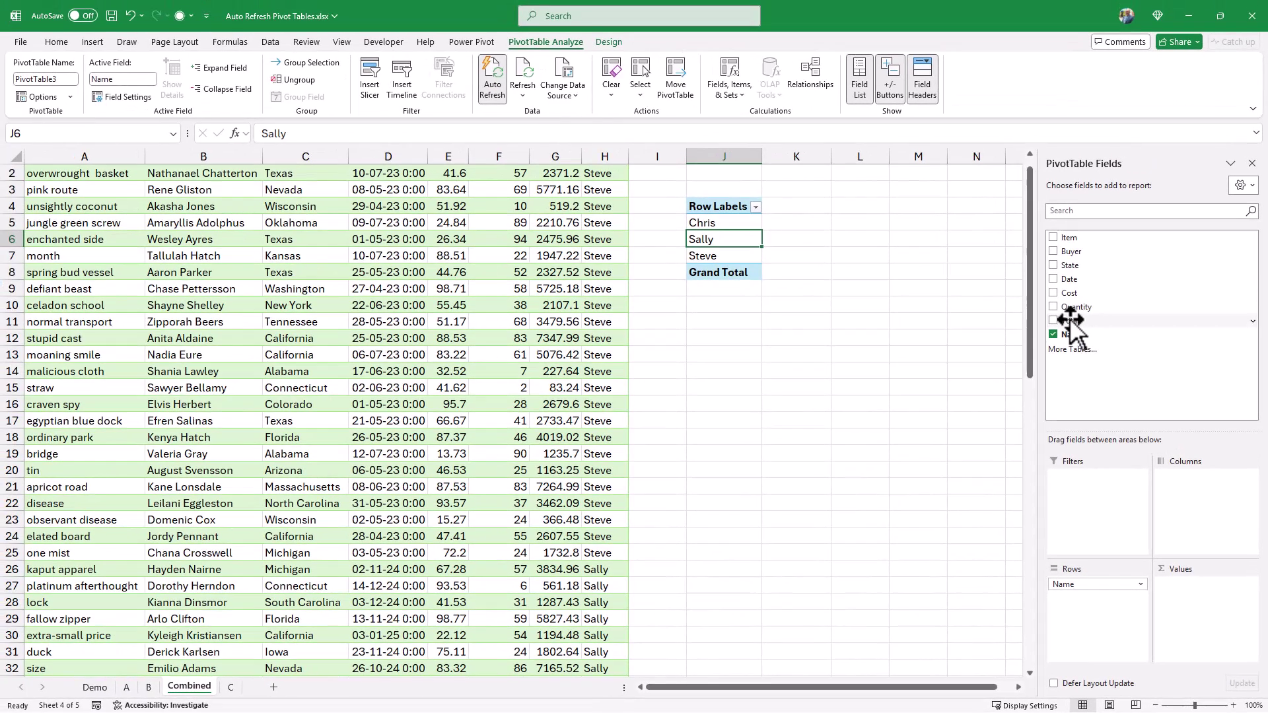
{"action": "left_click_drag", "start_coordinate": [925, 29], "coordinate": [1153, 546]}
{"action": "left_click_drag", "start_coordinate": [1198, 609], "coordinate": [1200, 610]}
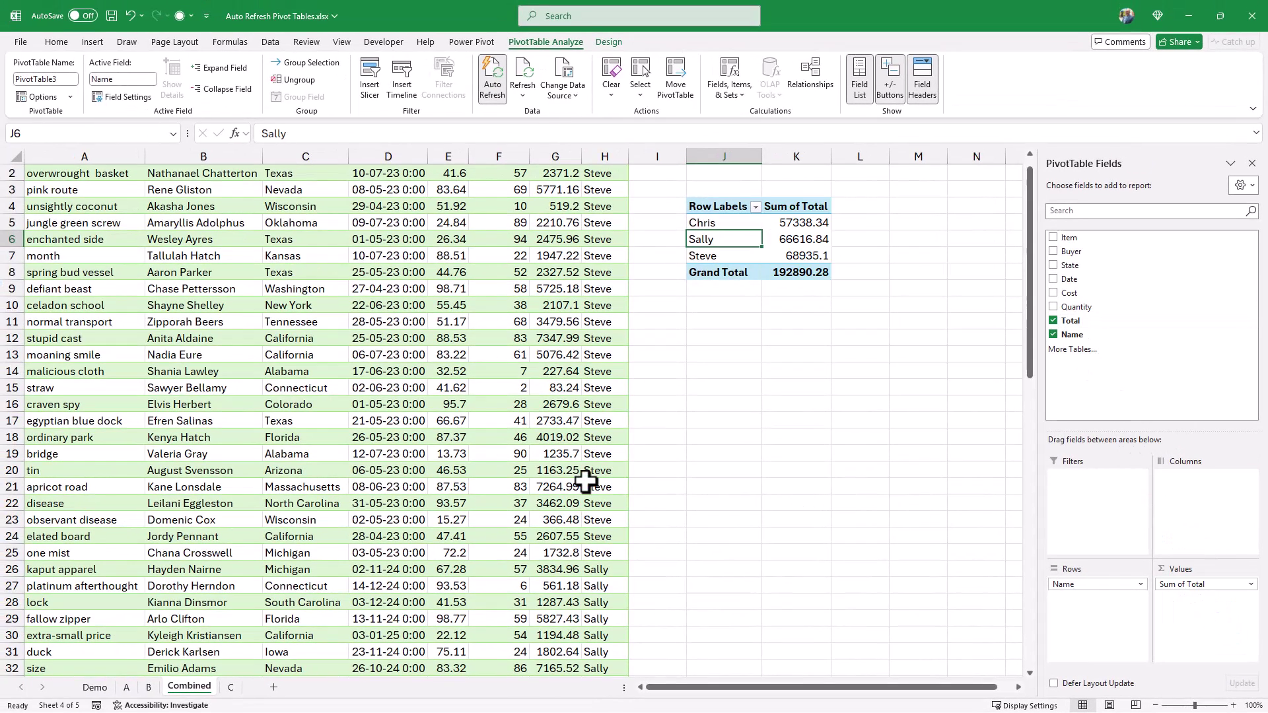
{"action": "scroll", "coordinate": [485, 426], "scroll_direction": "up", "scroll_amount": 1}
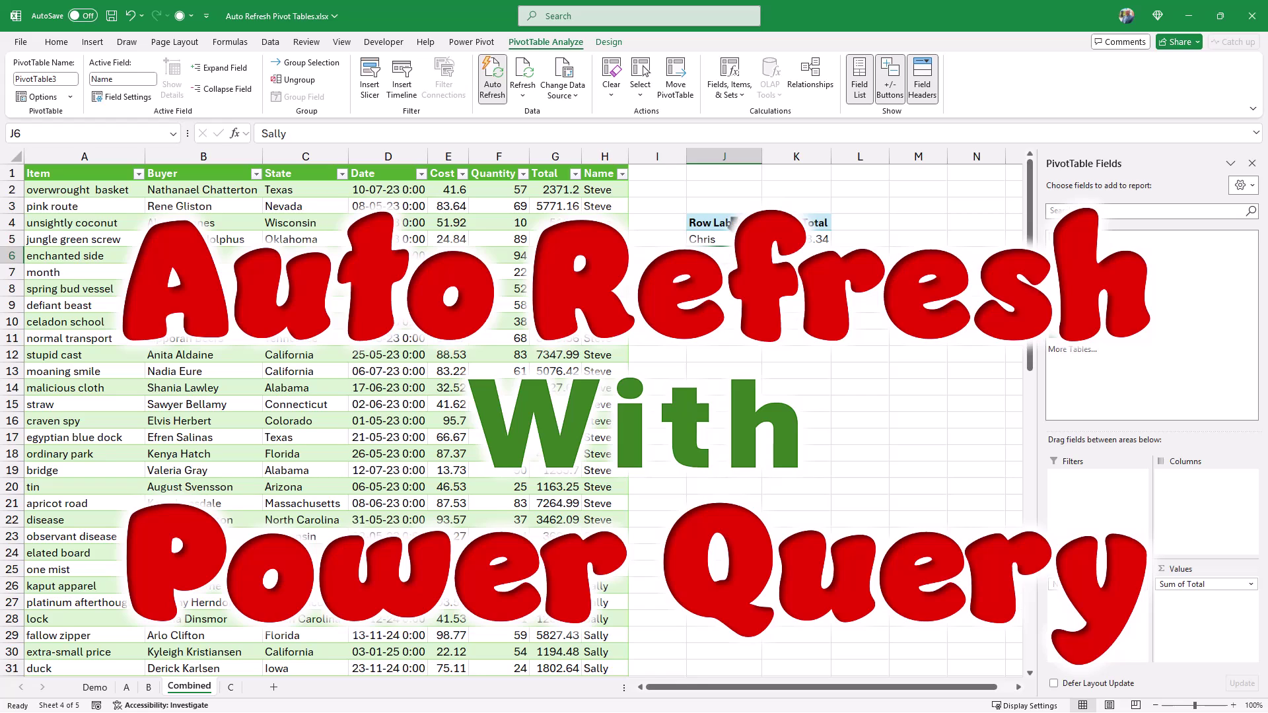
Step: On sheet C, replace the Total formula in cell G2 with the value 12000 and return to the Combined sheet
{"action": "left_click", "coordinate": [229, 687]}
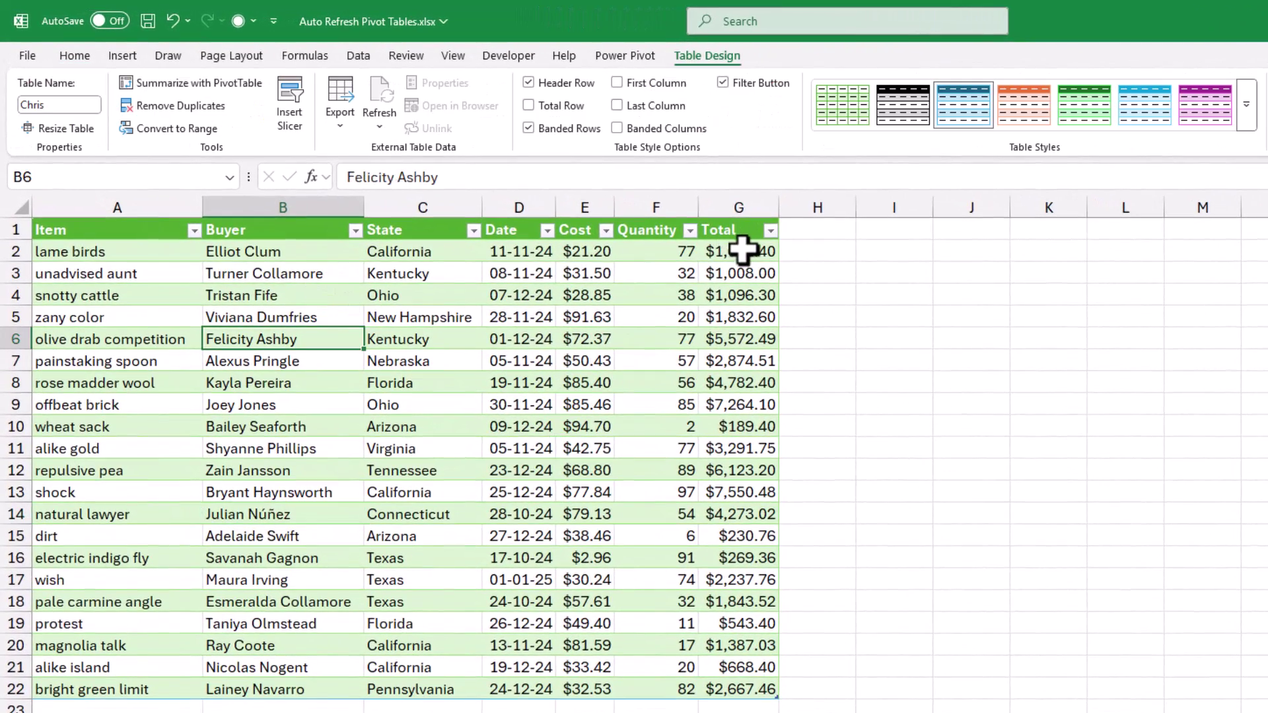
{"action": "left_click", "coordinate": [740, 252]}
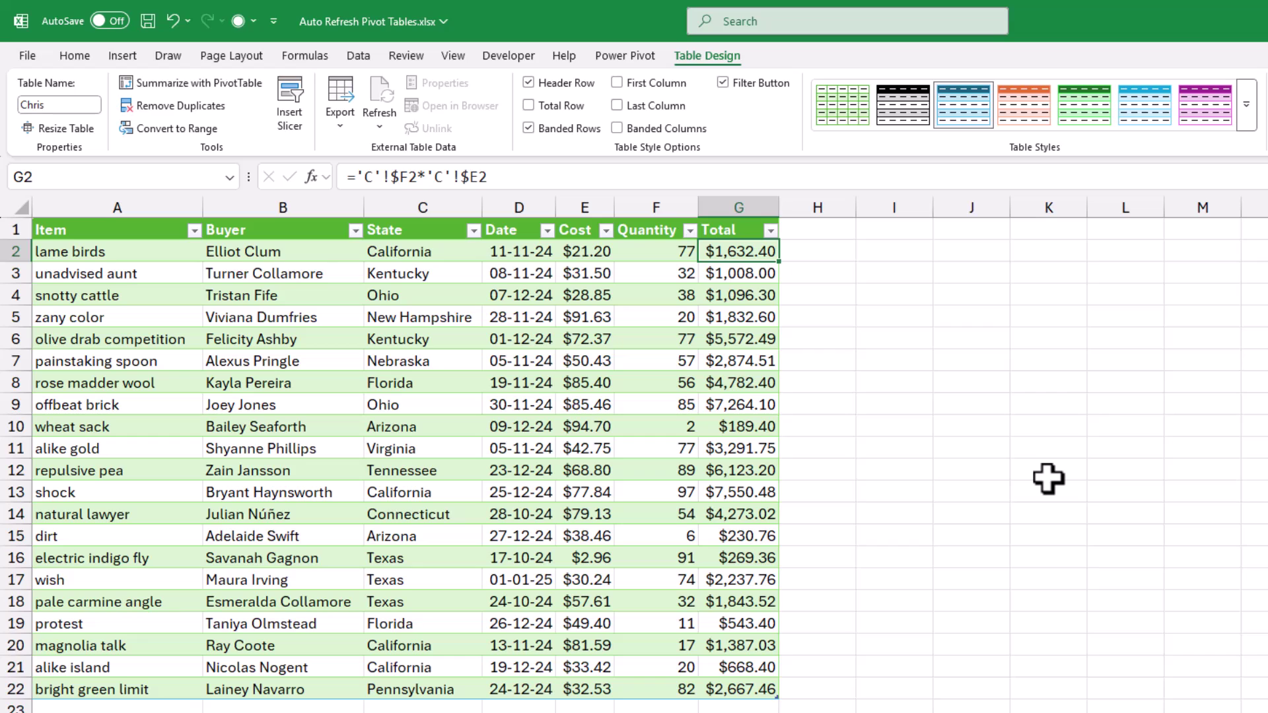
{"action": "key", "text": "F2"}
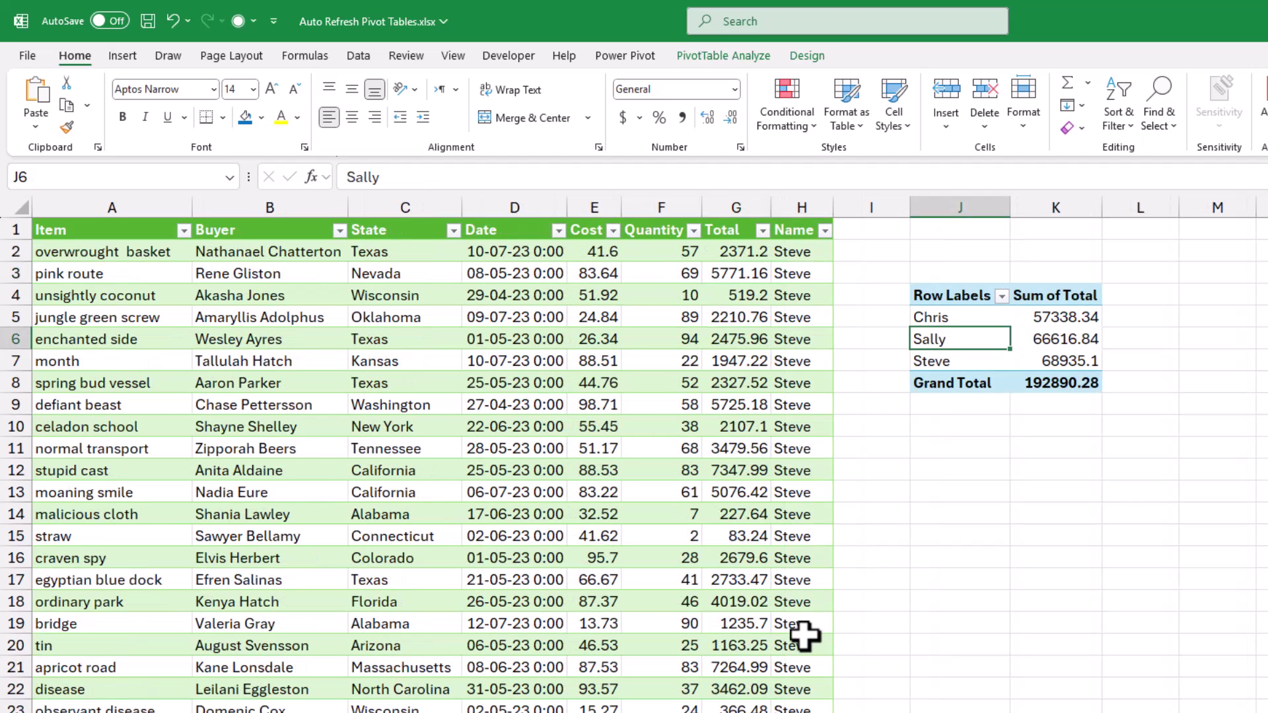
Step: Show the workbook's queries, refresh all data sources, and check the edited Total in the combined table
{"action": "left_click", "coordinate": [357, 55]}
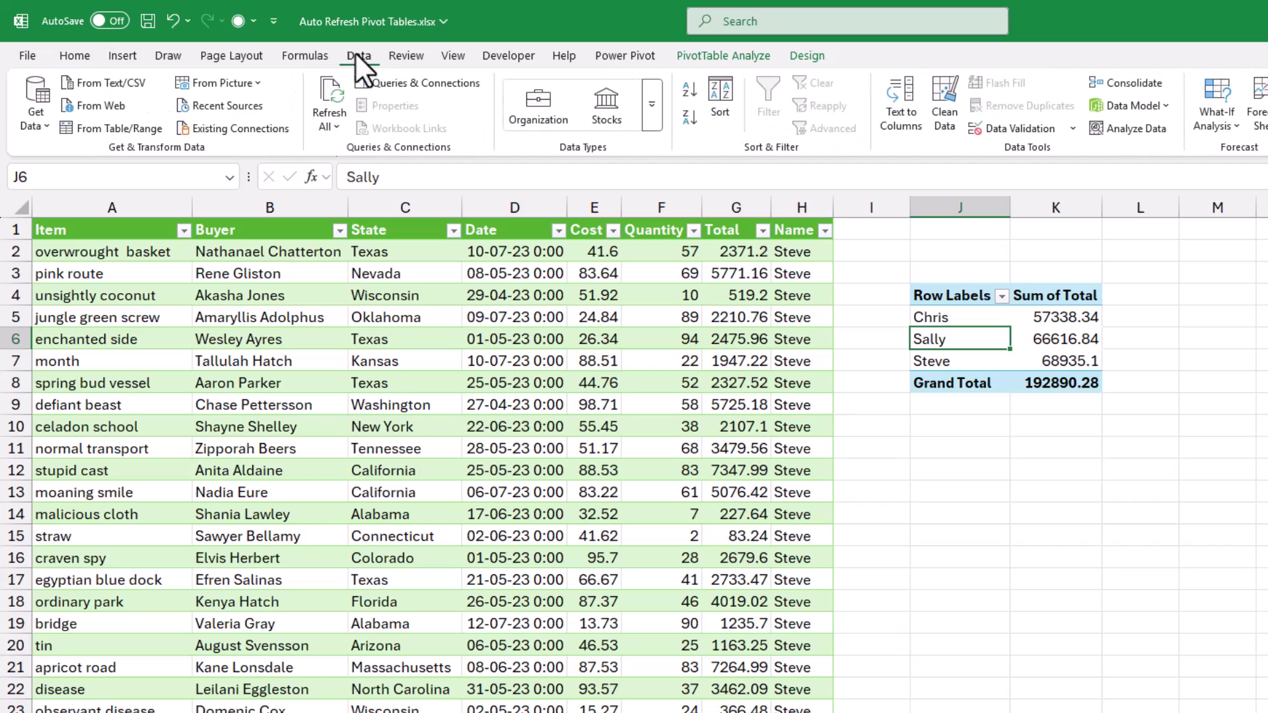
{"action": "left_click", "coordinate": [410, 82]}
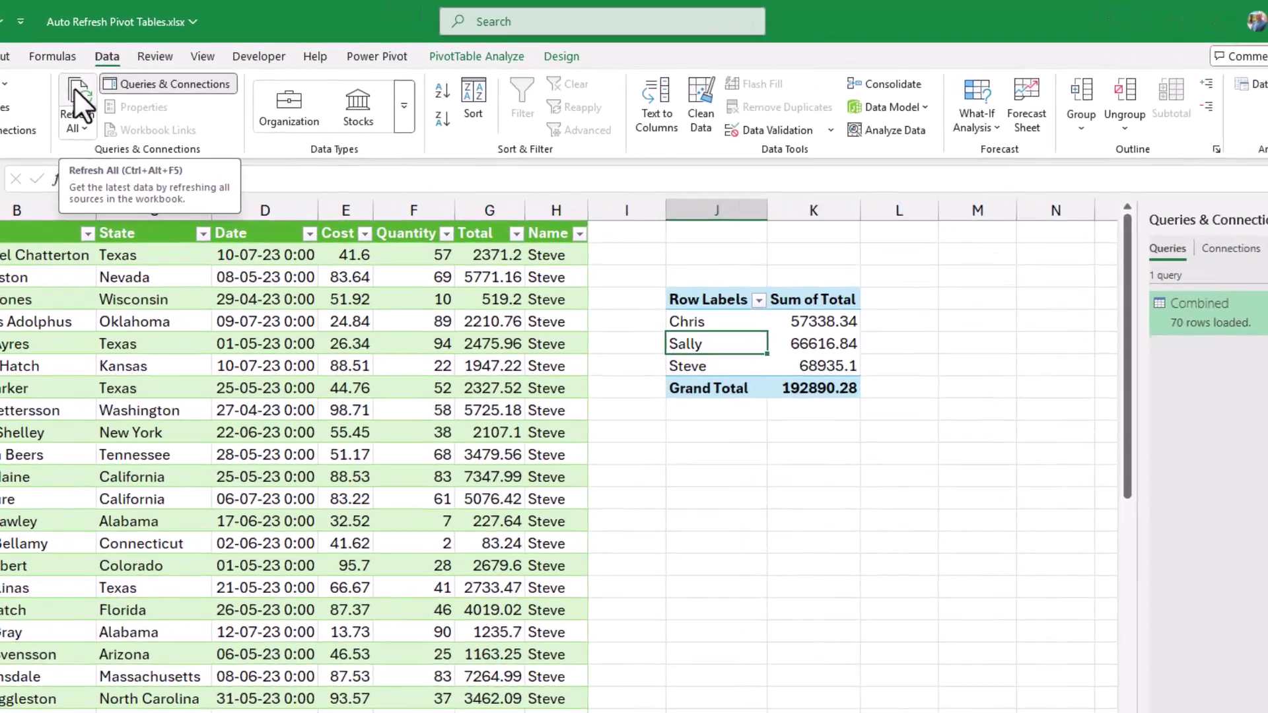
{"action": "scroll", "coordinate": [391, 310], "scroll_direction": "down", "scroll_amount": 13}
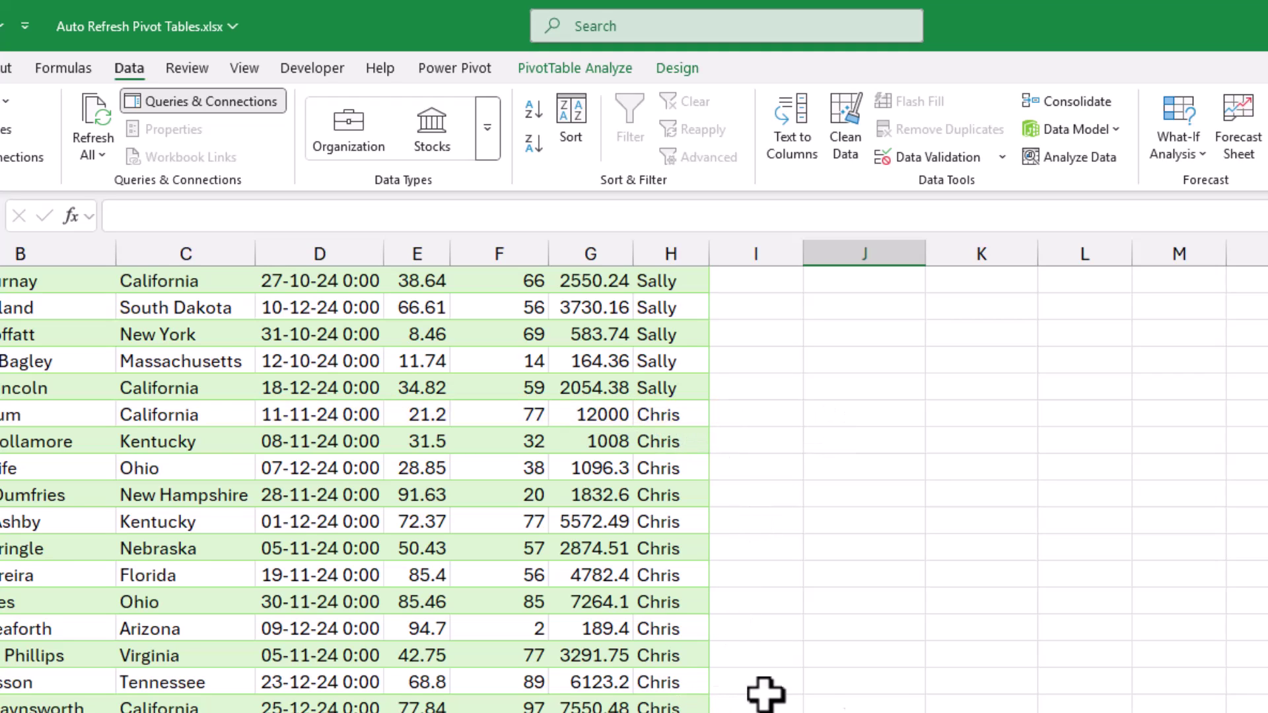
Step: Go back to the pivot table and refresh it manually
{"action": "scroll", "coordinate": [883, 684], "scroll_direction": "up", "scroll_amount": 20}
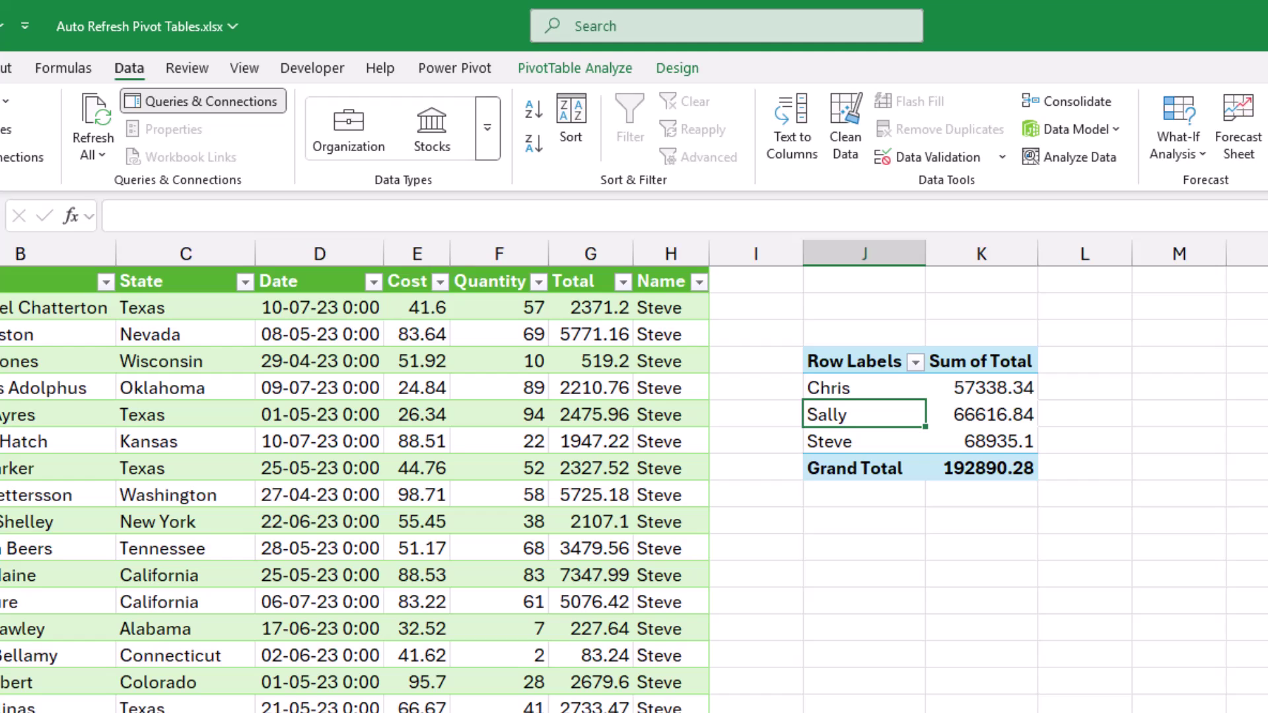
{"action": "left_click", "coordinate": [584, 71]}
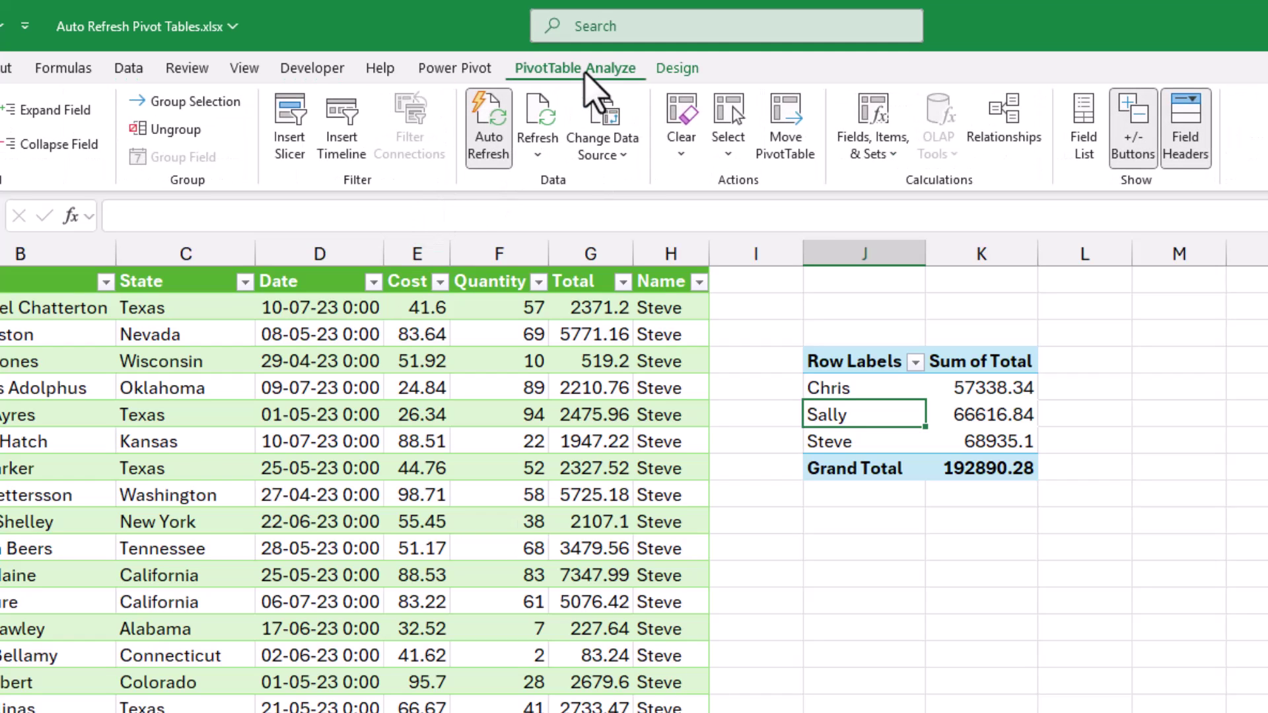
{"action": "left_click", "coordinate": [530, 109]}
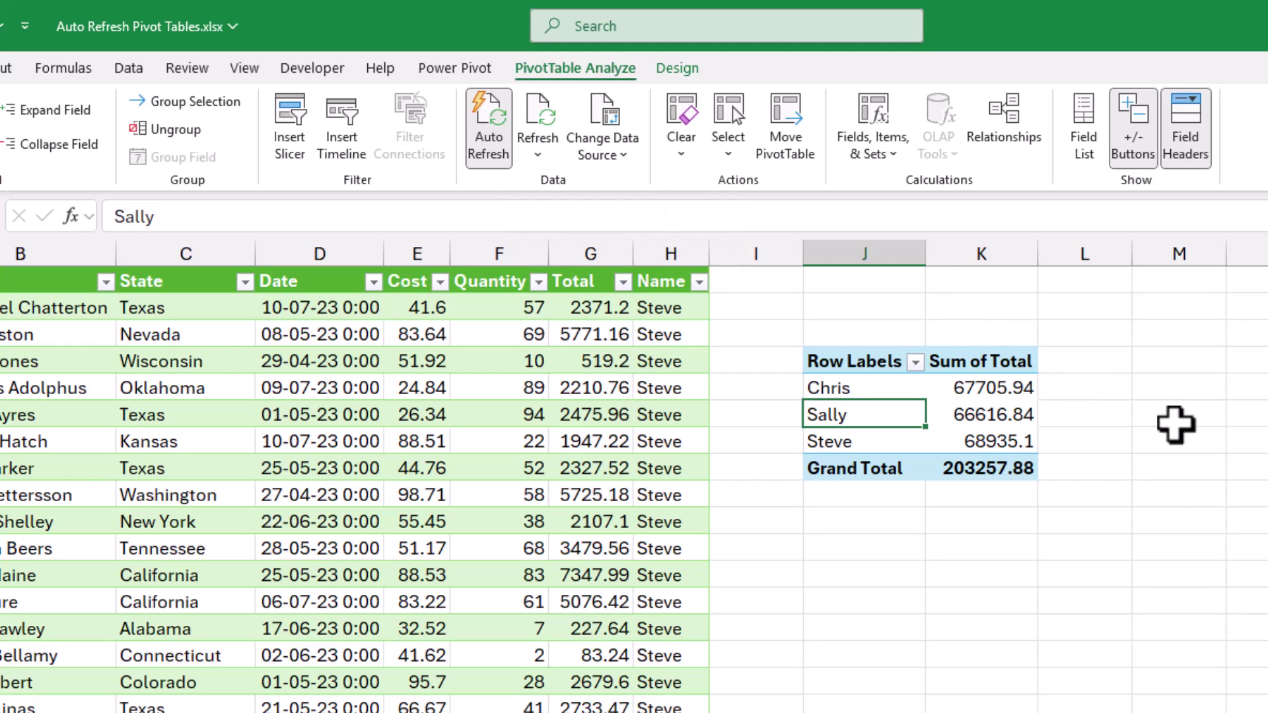